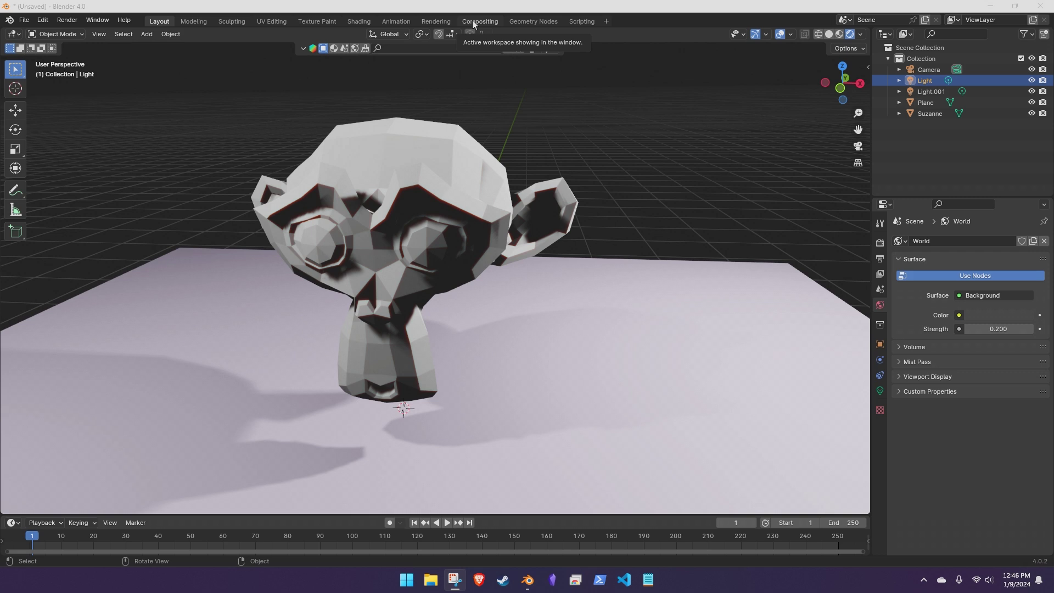
# Set the Render Engine to Cycles in Render Properties, orbiting around the monkey before and after
pyautogui.moveTo(495, 259); pyautogui.dragTo(401, 257)
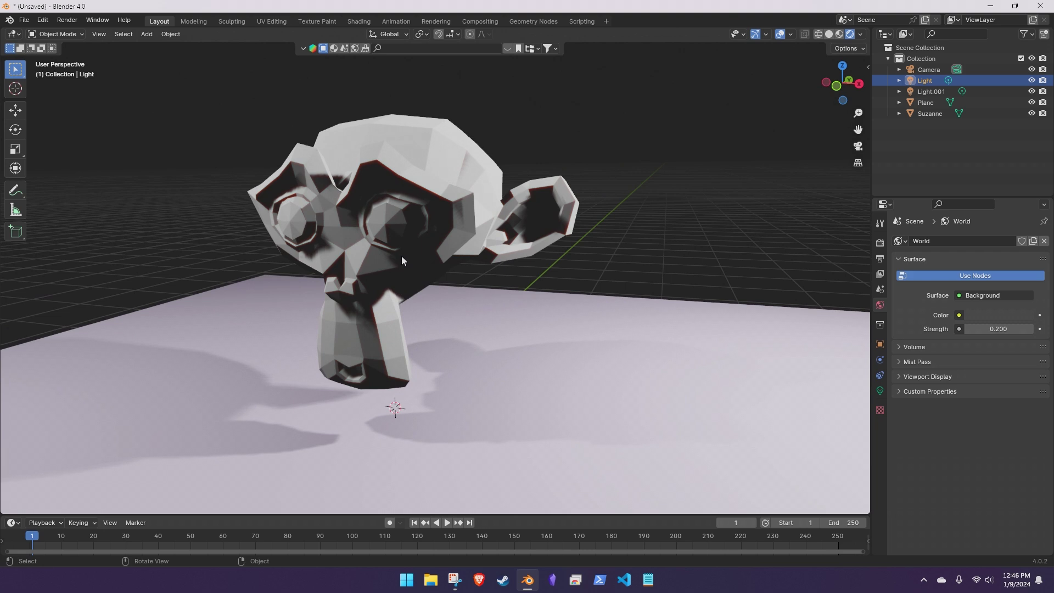
pyautogui.scroll(2, 402, 256)
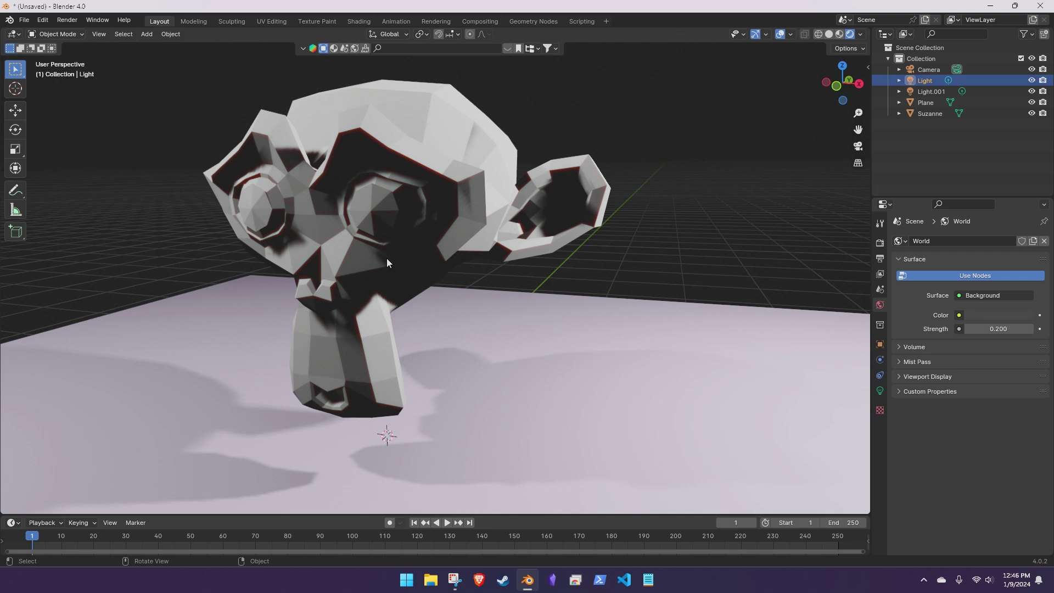
pyautogui.moveTo(386, 258); pyautogui.dragTo(429, 289)
pyautogui.scroll(-3, 430, 289)
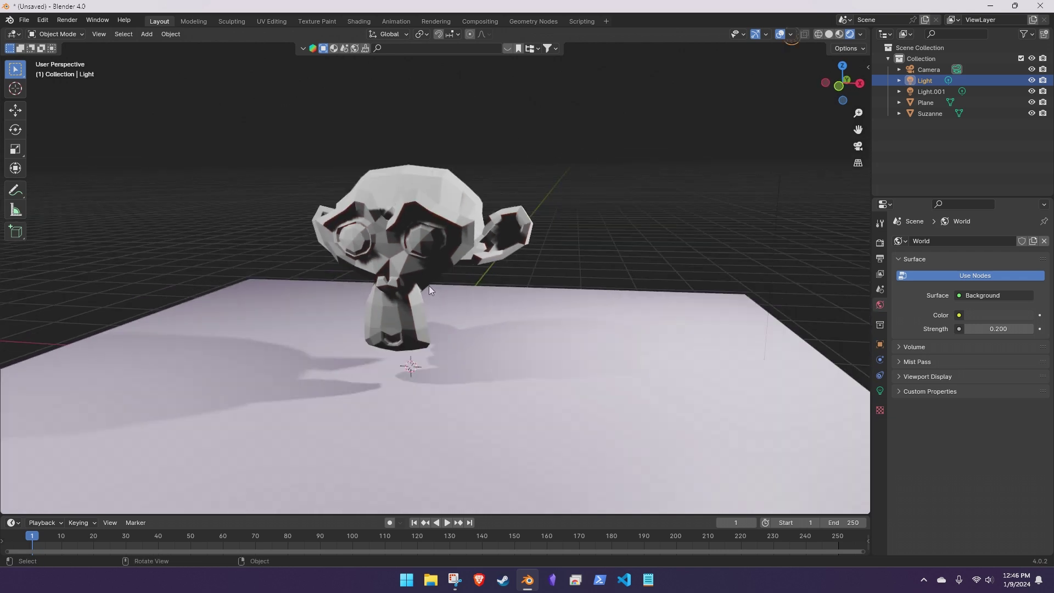
pyautogui.scroll(2, 430, 286)
pyautogui.scroll(-5, 420, 235)
pyautogui.scroll(-3, 433, 229)
pyautogui.moveTo(437, 225); pyautogui.dragTo(489, 180)
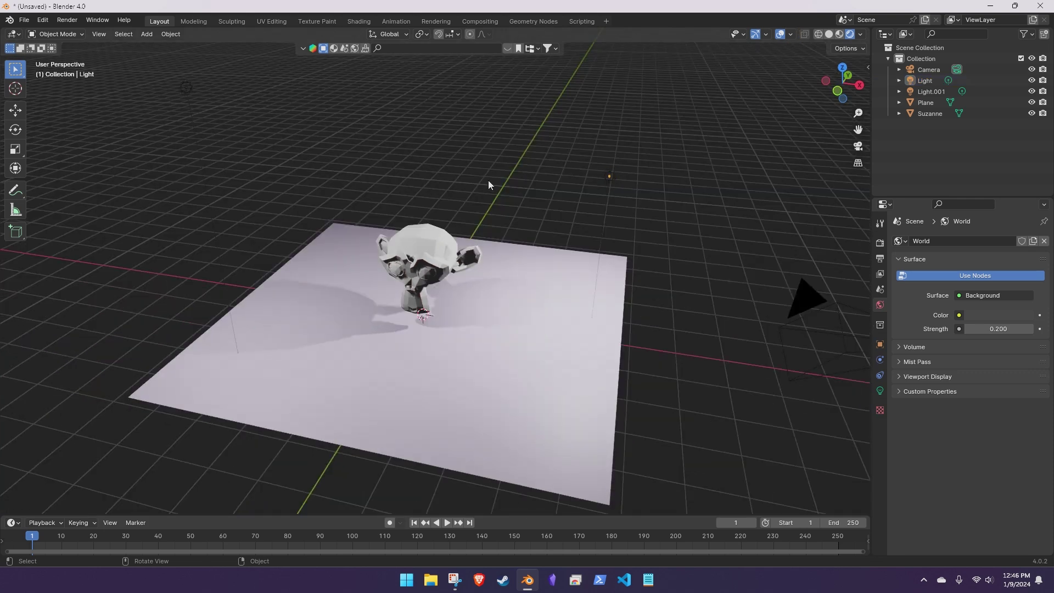
pyautogui.scroll(3, 425, 290)
pyautogui.scroll(3, 405, 302)
pyautogui.scroll(2, 430, 270)
pyautogui.moveTo(430, 270); pyautogui.dragTo(417, 246)
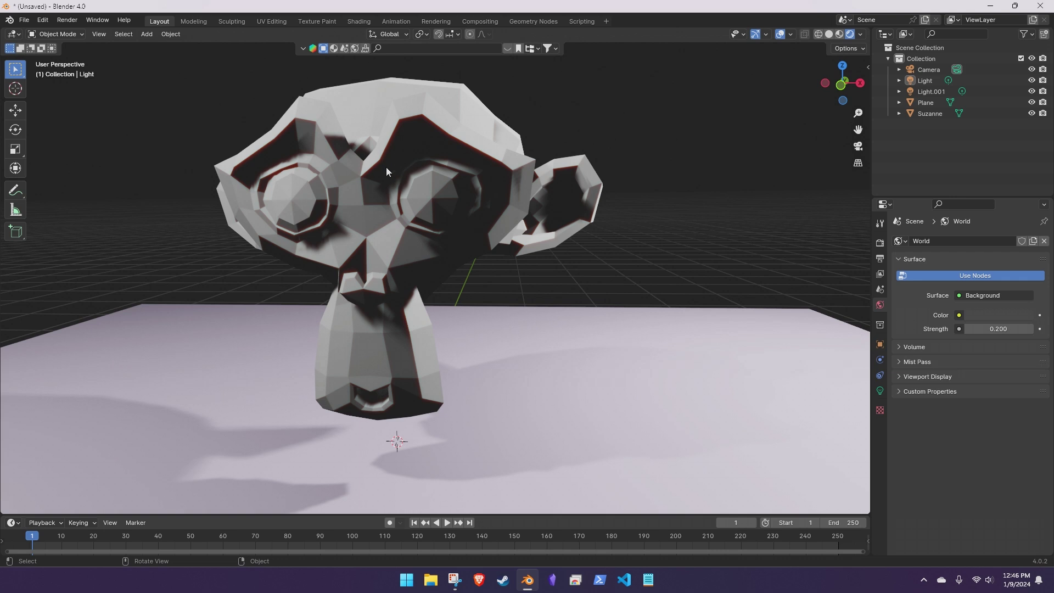
pyautogui.click(881, 244)
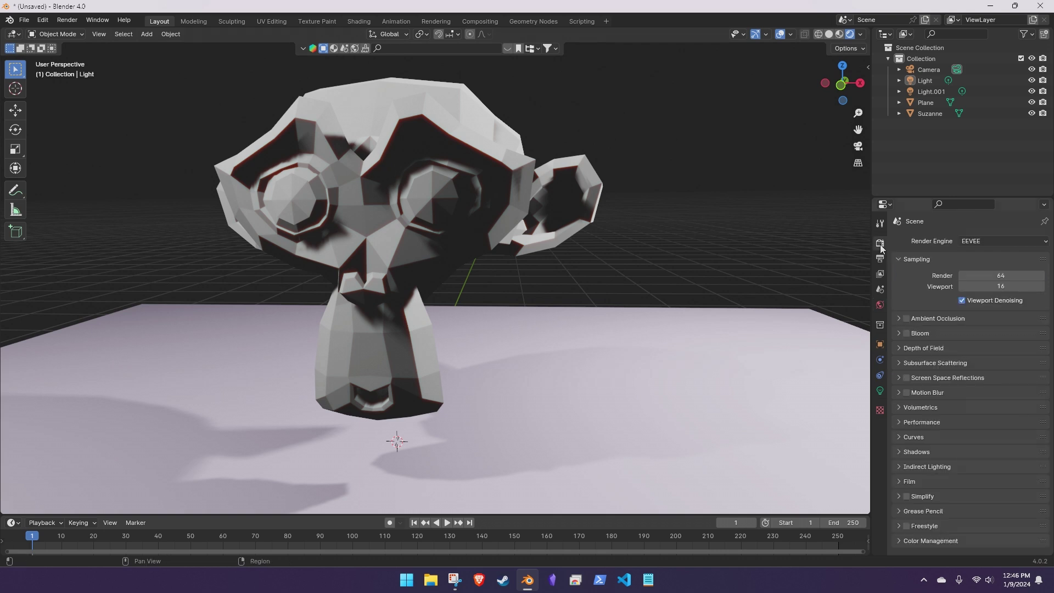
pyautogui.click(976, 241)
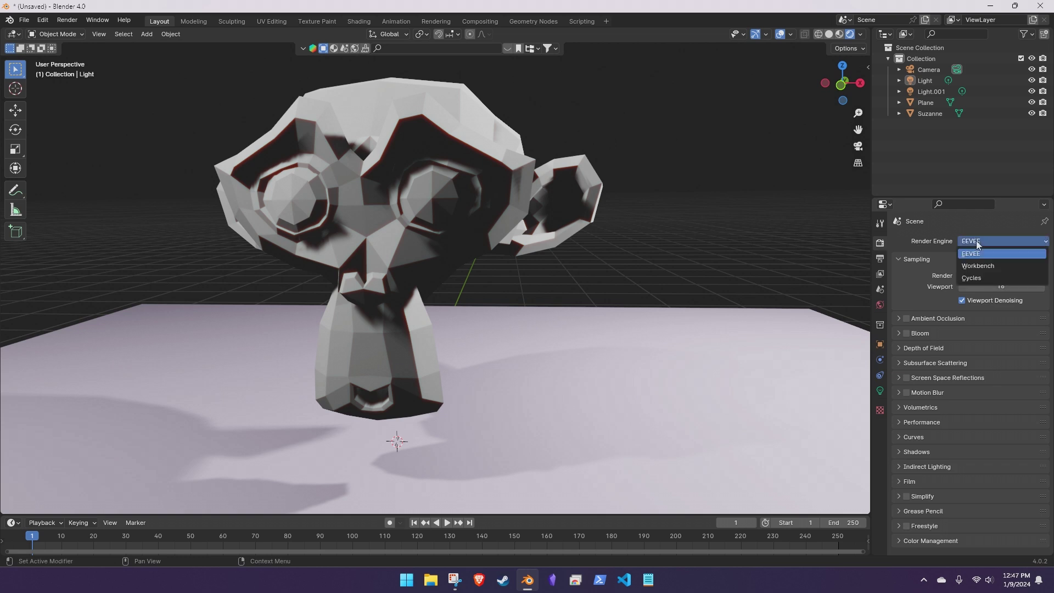
pyautogui.click(986, 278)
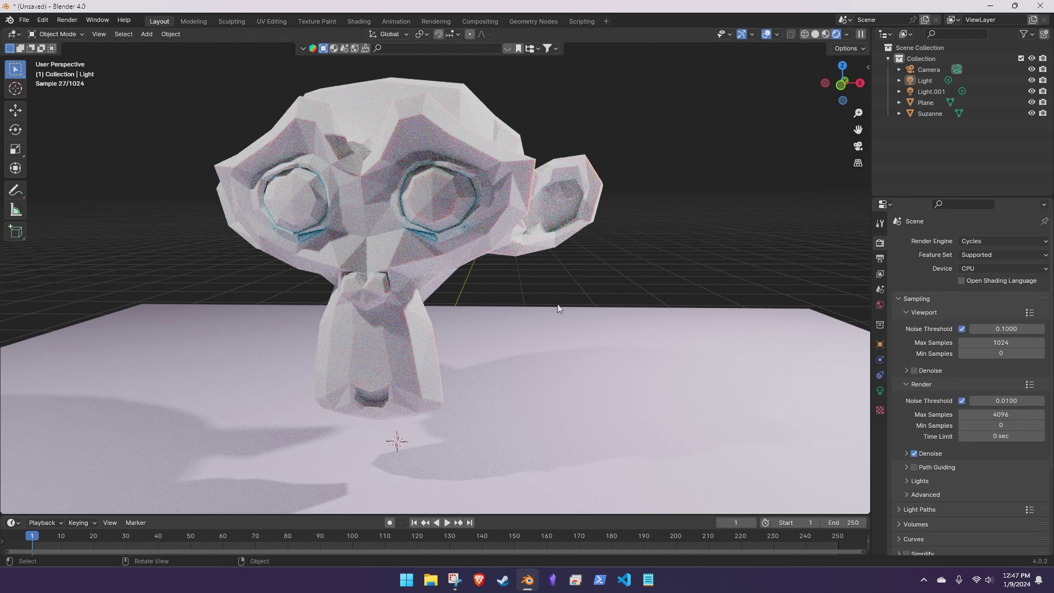
pyautogui.moveTo(561, 304); pyautogui.dragTo(551, 314)
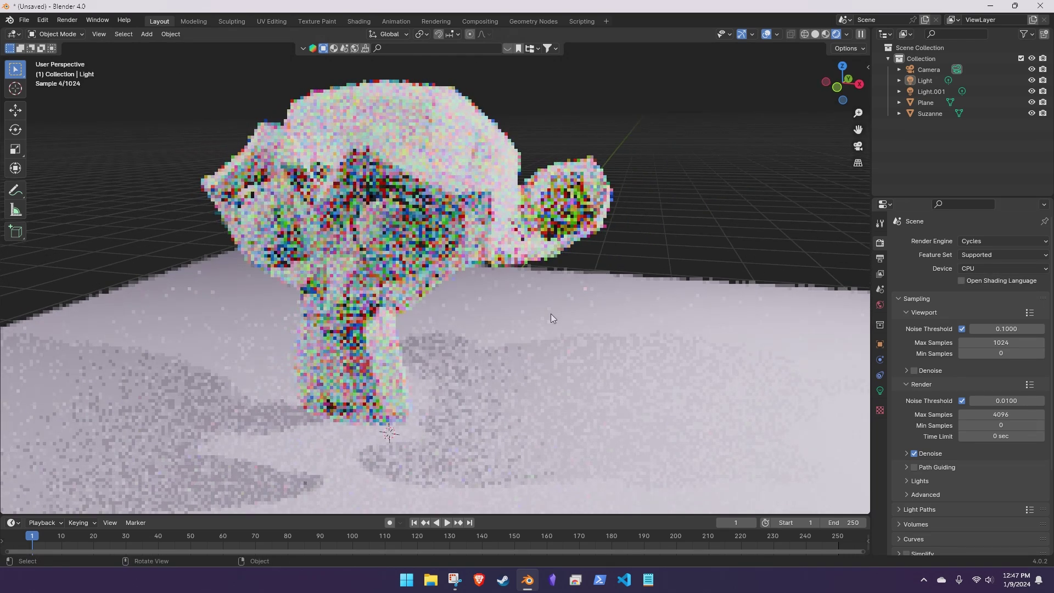
pyautogui.scroll(-3, 466, 290)
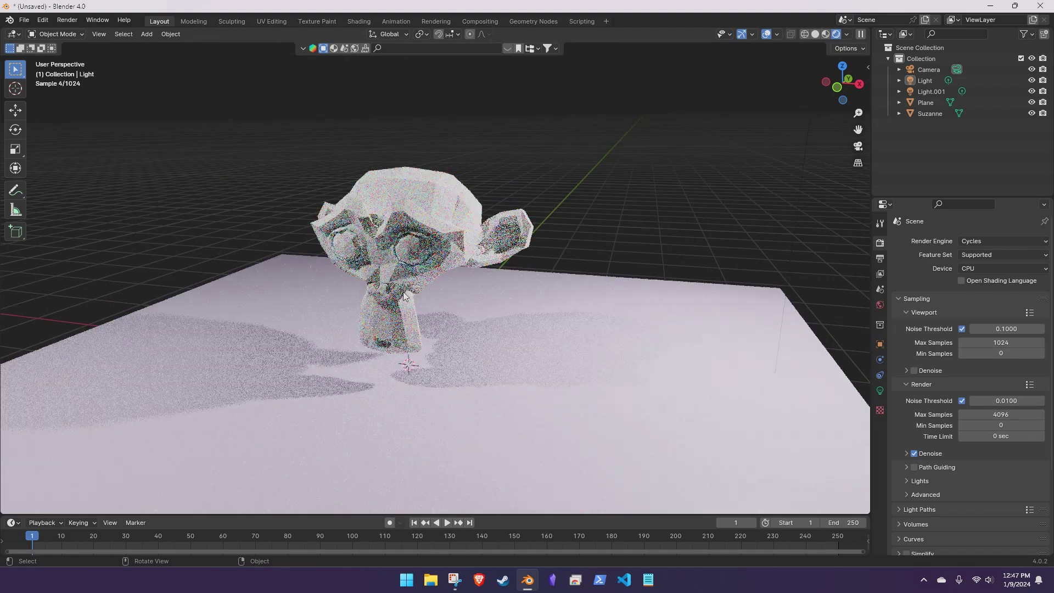
pyautogui.moveTo(464, 288)
pyautogui.mouseDown()
pyautogui.moveTo(427, 287)
pyautogui.moveTo(459, 266)
pyautogui.moveTo(459, 278)
pyautogui.moveTo(319, 291)
pyautogui.moveTo(340, 301)
pyautogui.moveTo(420, 290)
pyautogui.moveTo(411, 276)
pyautogui.mouseUp()
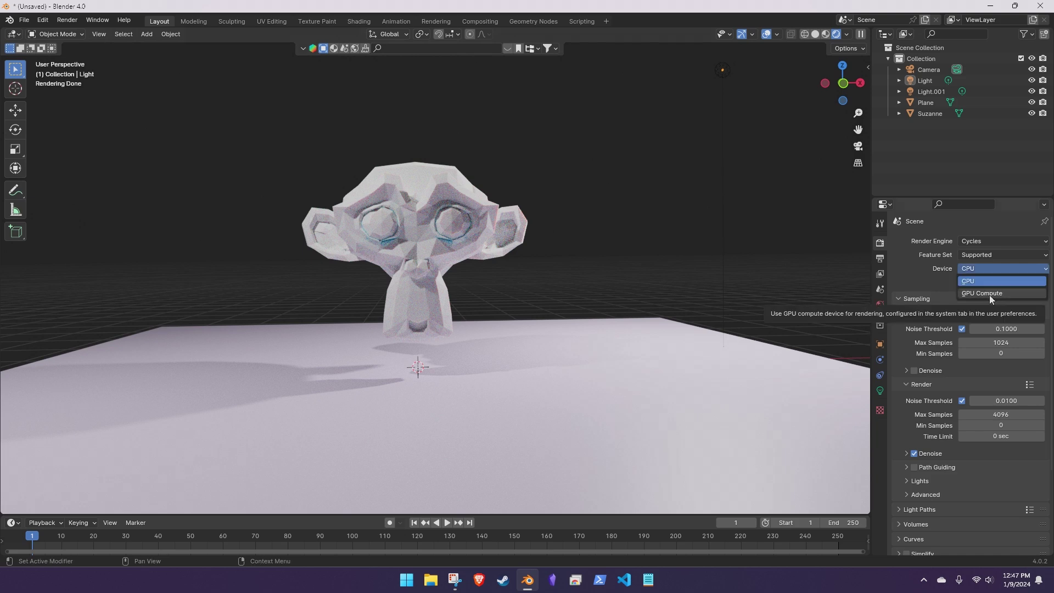
# Switch the Cycles render device to GPU Compute and orbit around Suzanne
pyautogui.click(990, 295)
pyautogui.moveTo(486, 264)
pyautogui.mouseDown()
pyautogui.moveTo(350, 266)
pyautogui.moveTo(399, 263)
pyautogui.mouseUp()
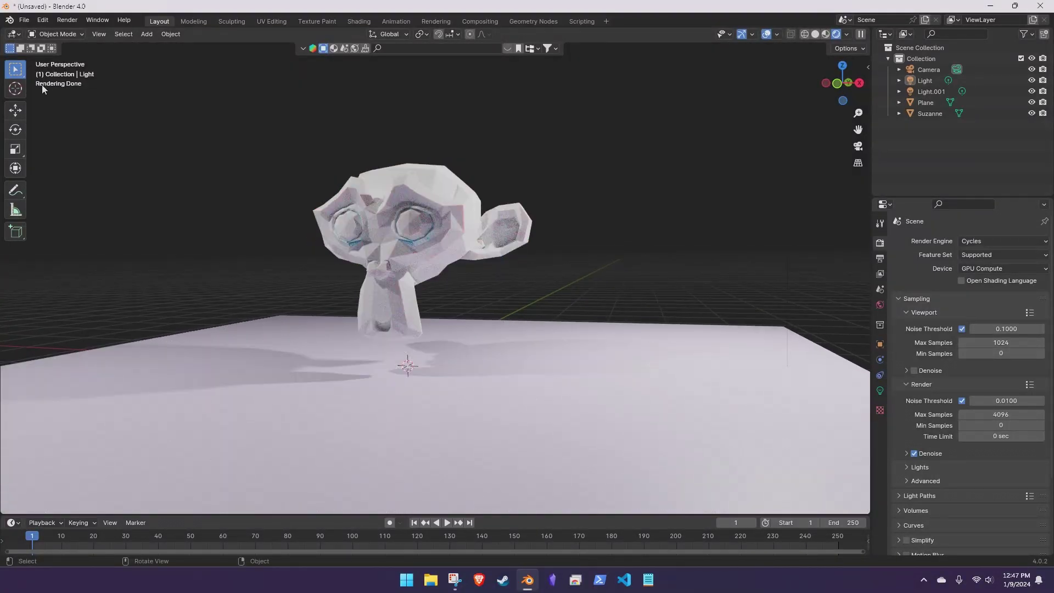
pyautogui.moveTo(397, 291)
pyautogui.mouseDown()
pyautogui.moveTo(448, 294)
pyautogui.moveTo(407, 289)
pyautogui.moveTo(385, 265)
pyautogui.moveTo(414, 258)
pyautogui.mouseUp()
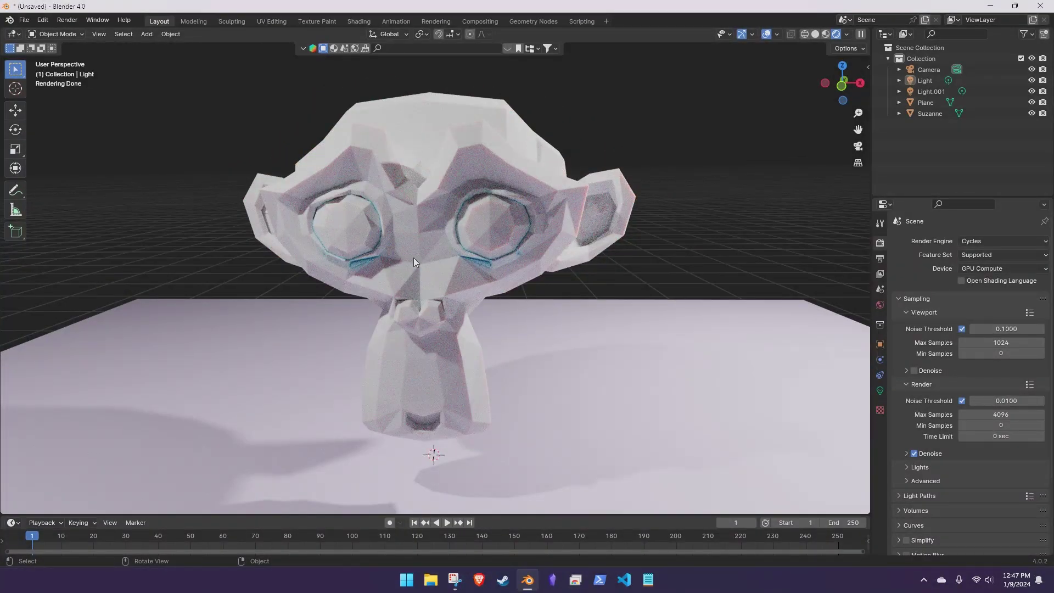
pyautogui.scroll(-3, 414, 257)
pyautogui.moveTo(448, 268); pyautogui.dragTo(408, 275)
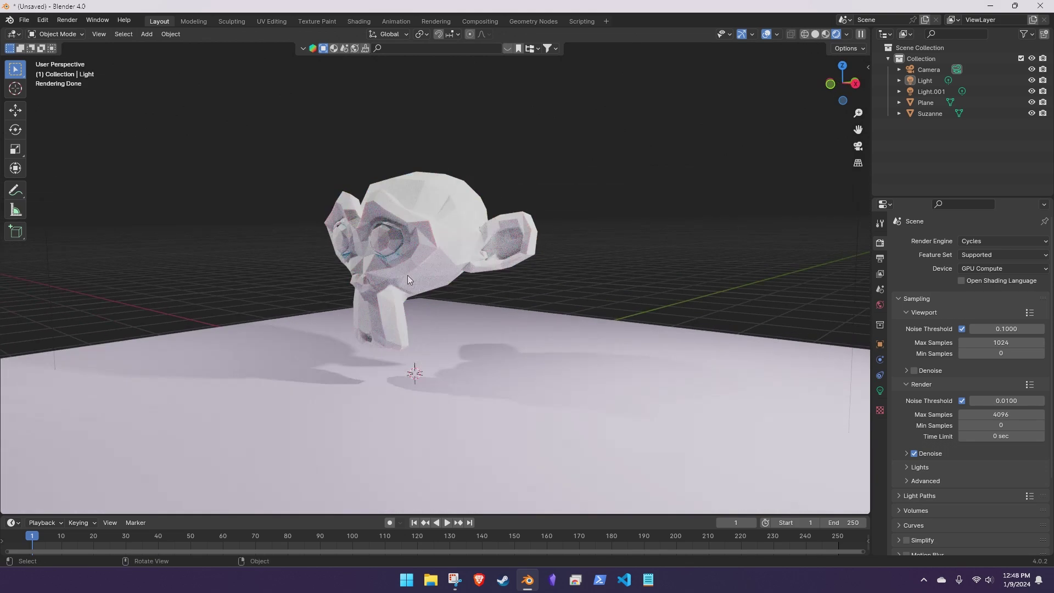
pyautogui.scroll(-3, 408, 275)
pyautogui.moveTo(425, 239); pyautogui.dragTo(607, 179)
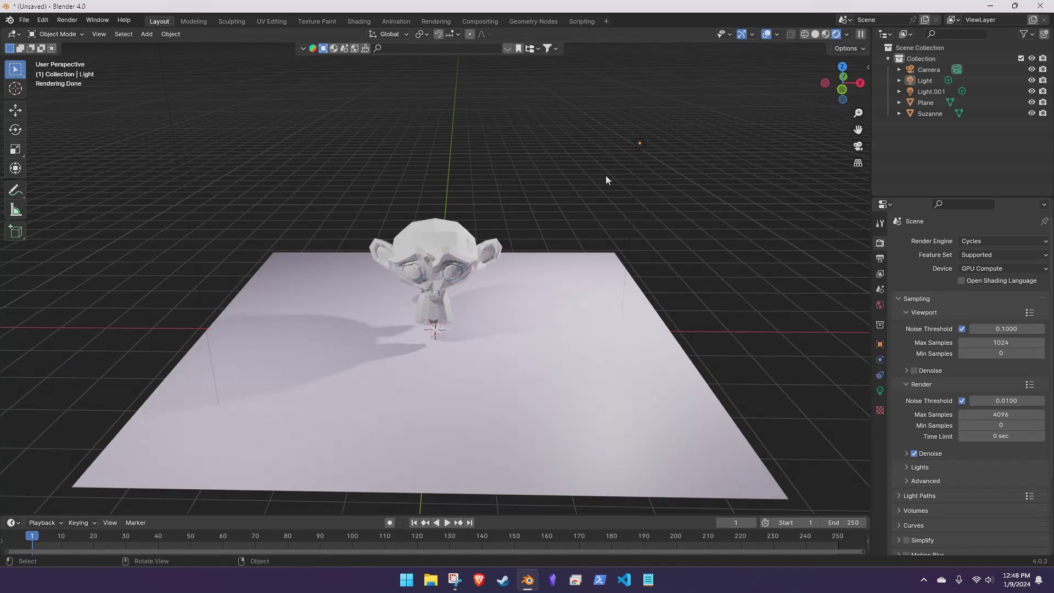
# Grab-move the light above the plane to a new spot, then open the File menu
pyautogui.click(641, 144)
pyautogui.press('g')
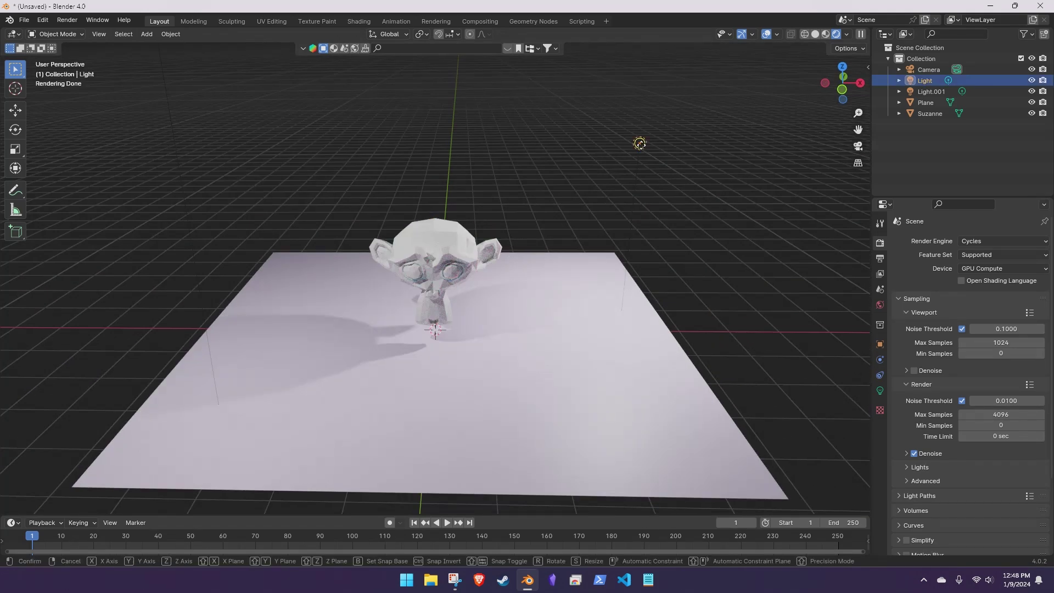
pyautogui.click(640, 143)
pyautogui.scroll(4, 521, 175)
pyautogui.moveTo(495, 231); pyautogui.dragTo(451, 257)
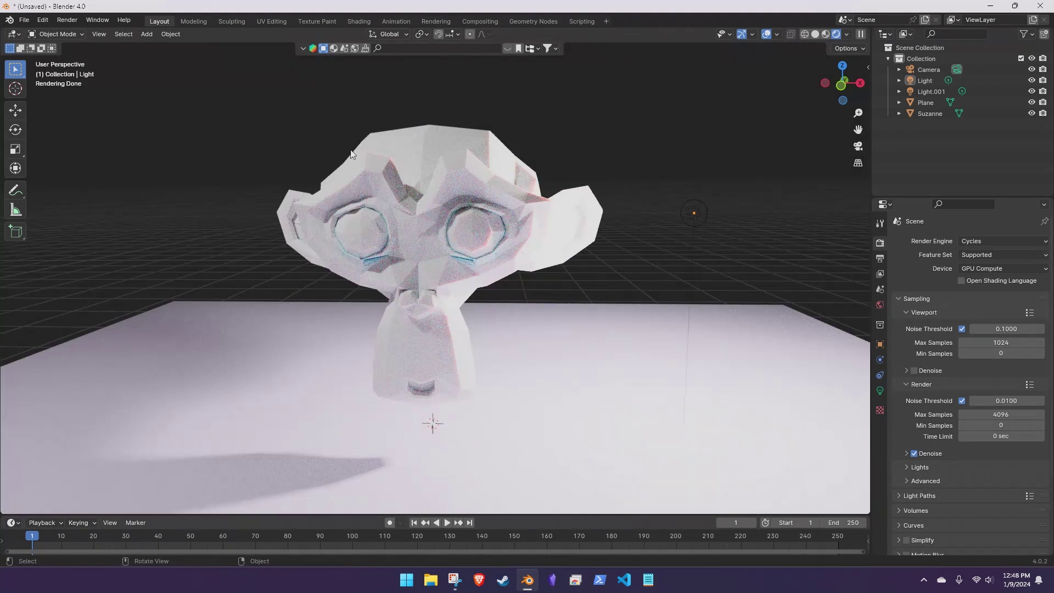
pyautogui.click(24, 21)
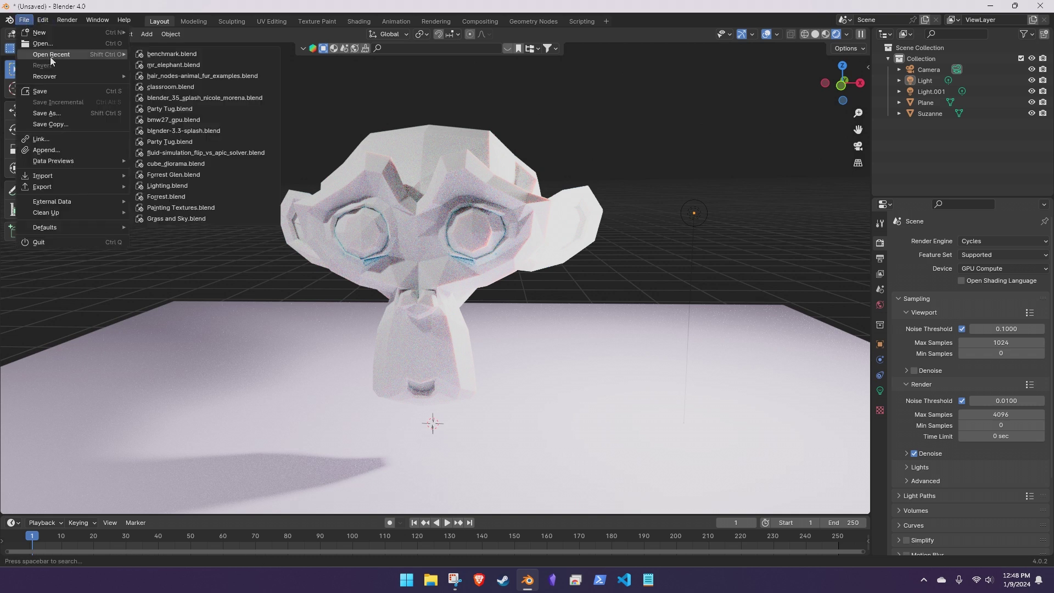
# Load benchmark.blend without saving, set Device to GPU Compute, and render the frame with F12
pyautogui.click(170, 54)
pyautogui.click(547, 306)
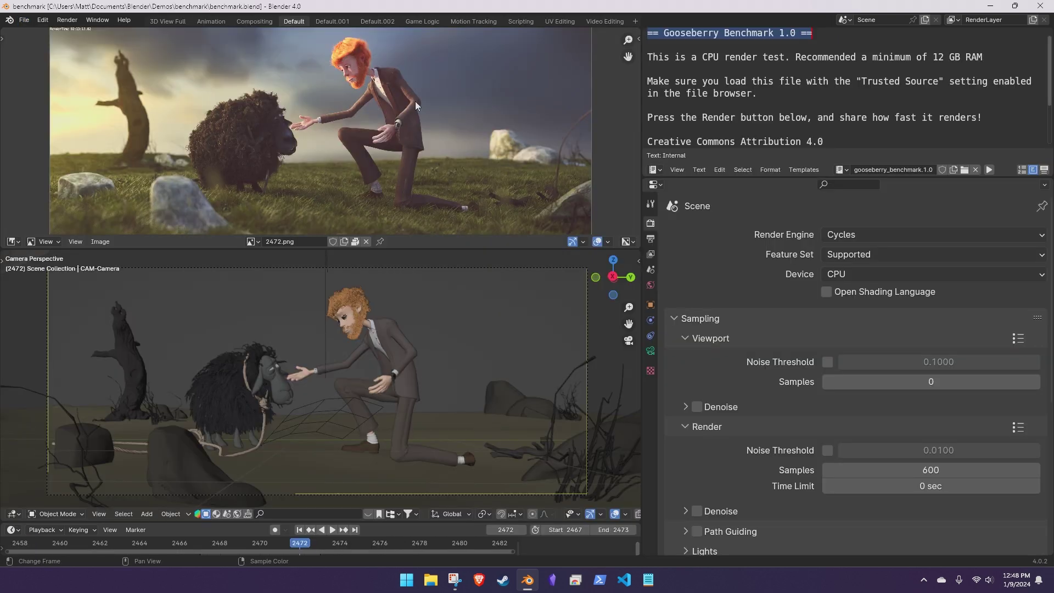
pyautogui.click(843, 273)
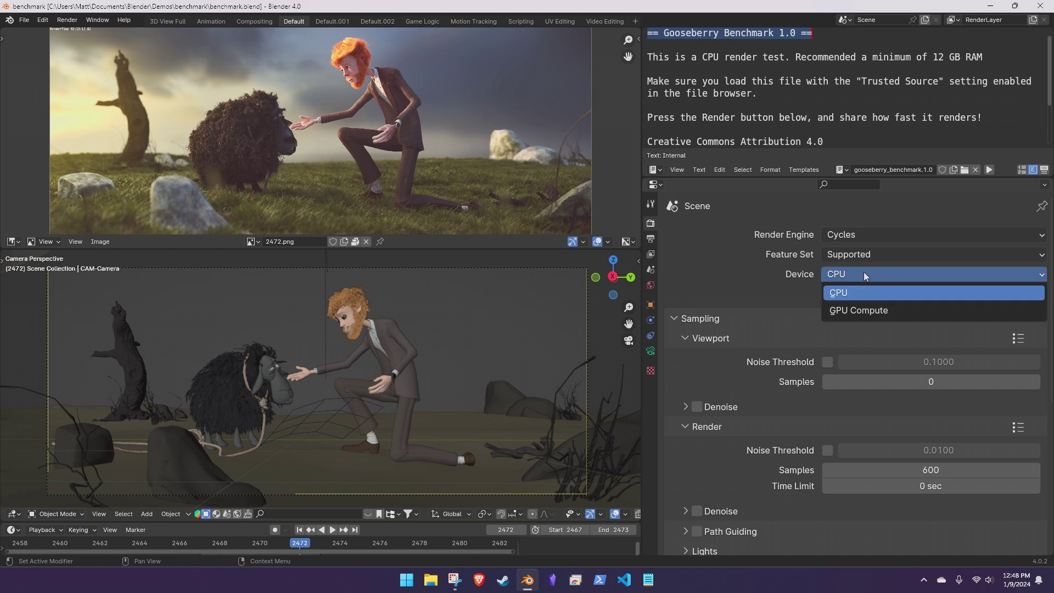
pyautogui.click(859, 302)
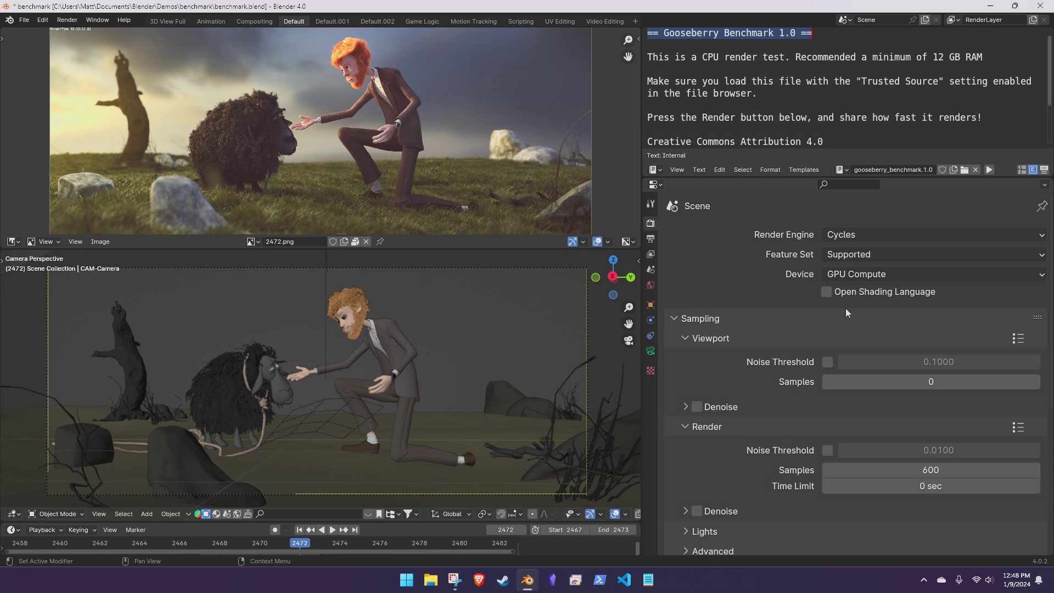
pyautogui.press('F12')
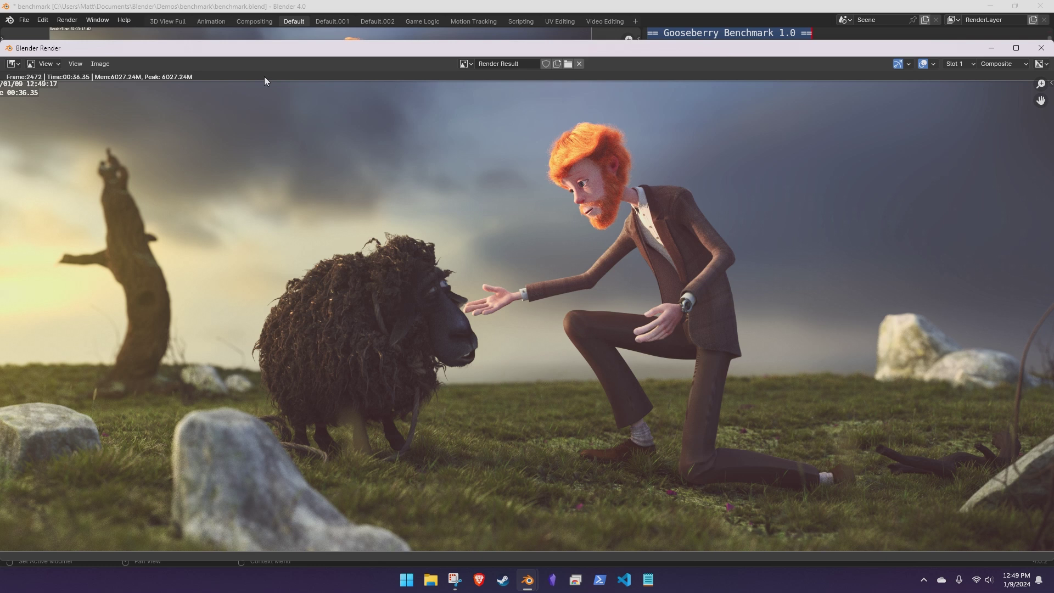
pyautogui.click(1041, 48)
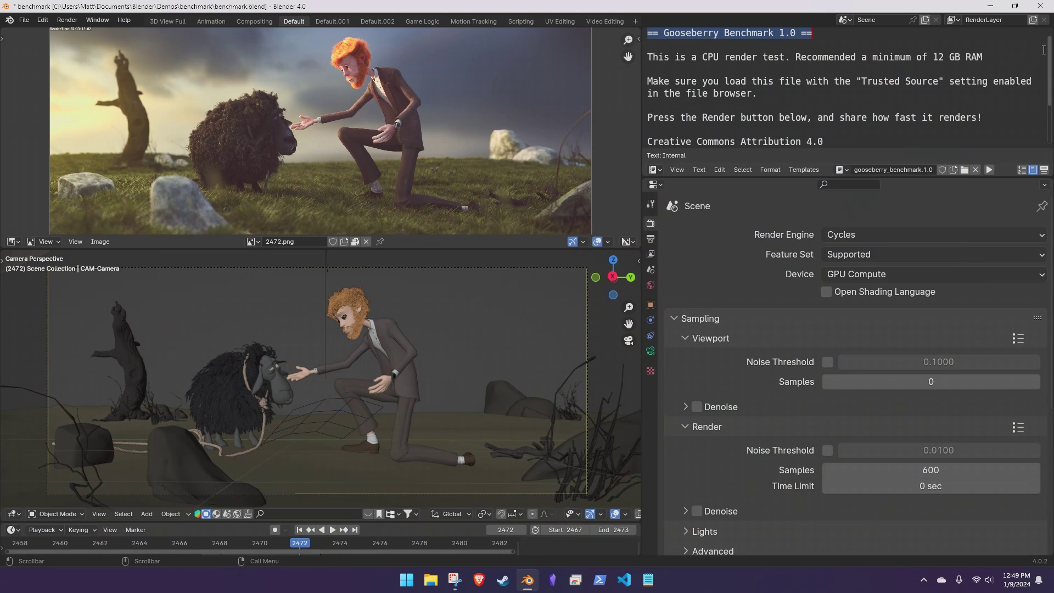
pyautogui.scroll(3, 246, 148)
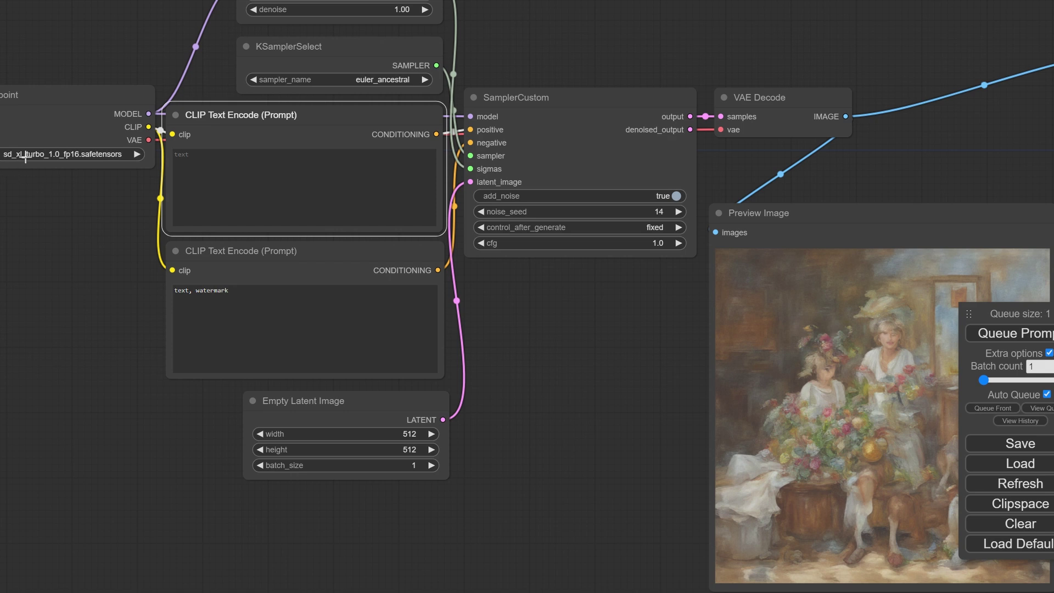
# Pan the node canvas left and up to reveal the preview image
pyautogui.moveTo(563, 357); pyautogui.dragTo(488, 346)
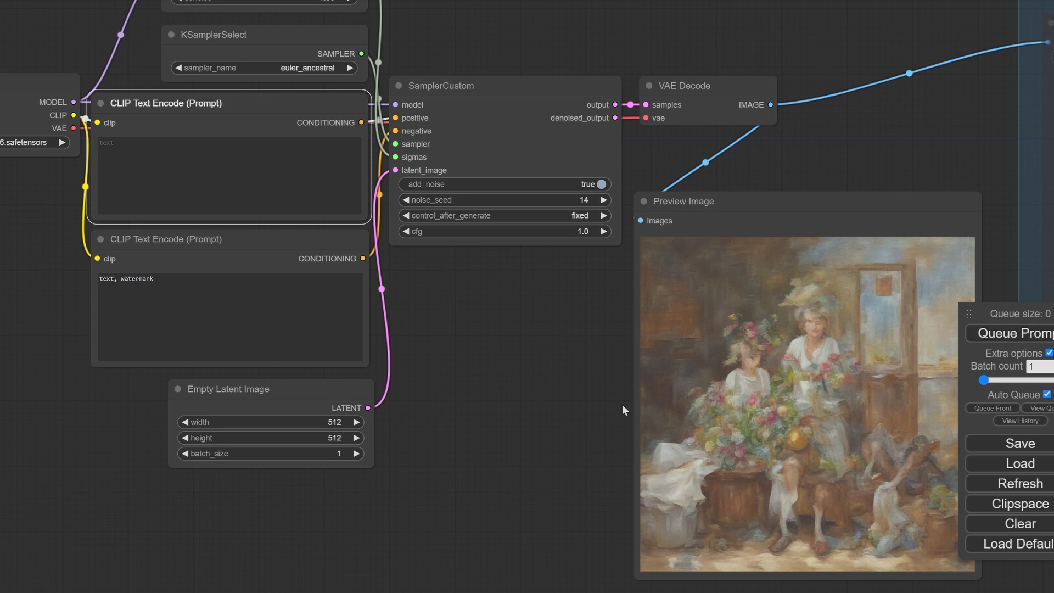
pyautogui.moveTo(623, 410); pyautogui.dragTo(586, 402)
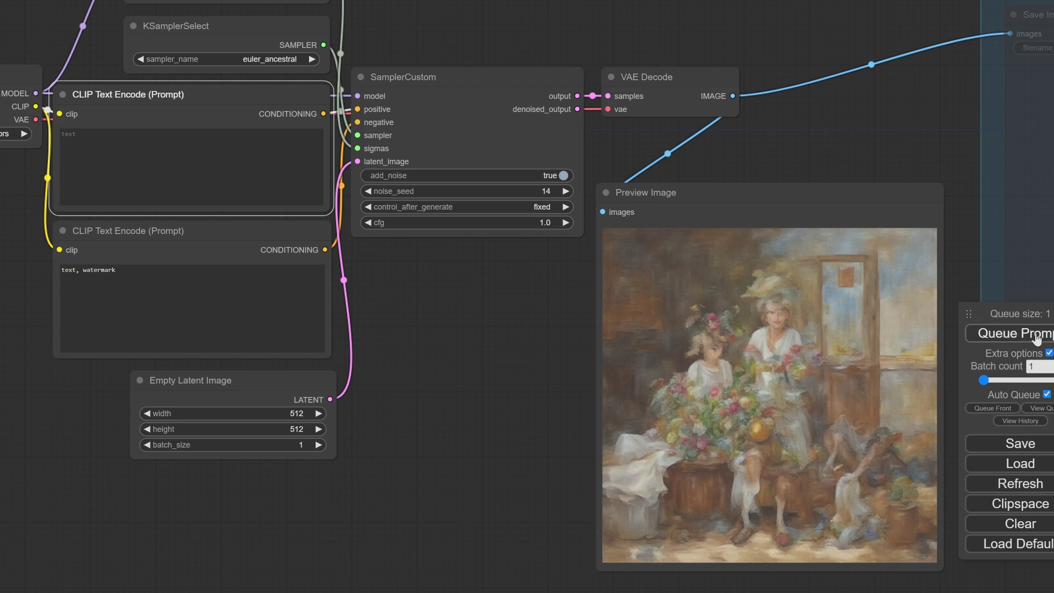
# Queue the workflow, raise the noise seed to 17, and resume editing the positive prompt
pyautogui.click(153, 167)
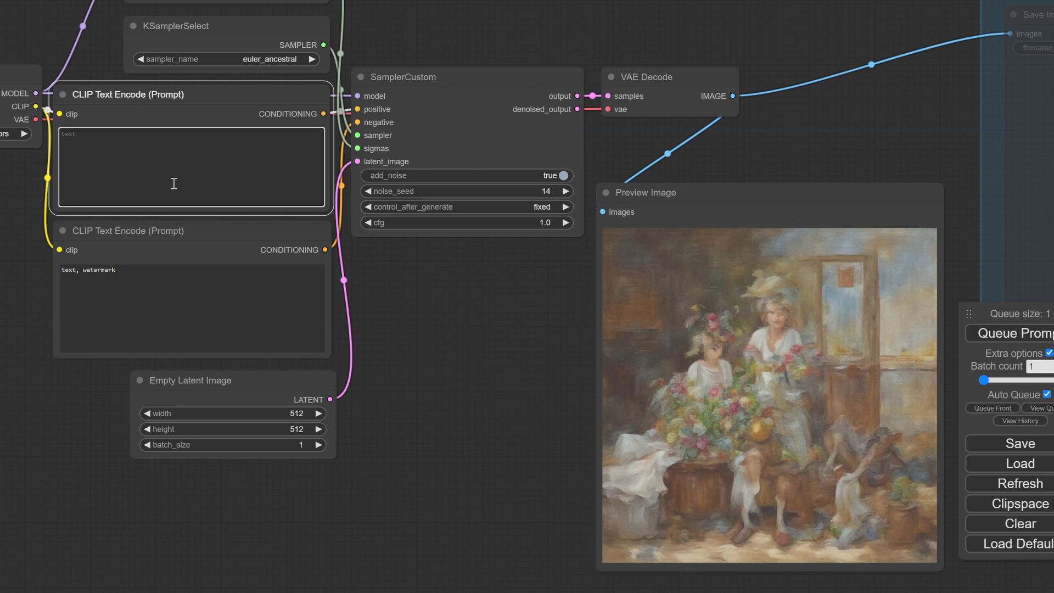
pyautogui.write('aglass jar')
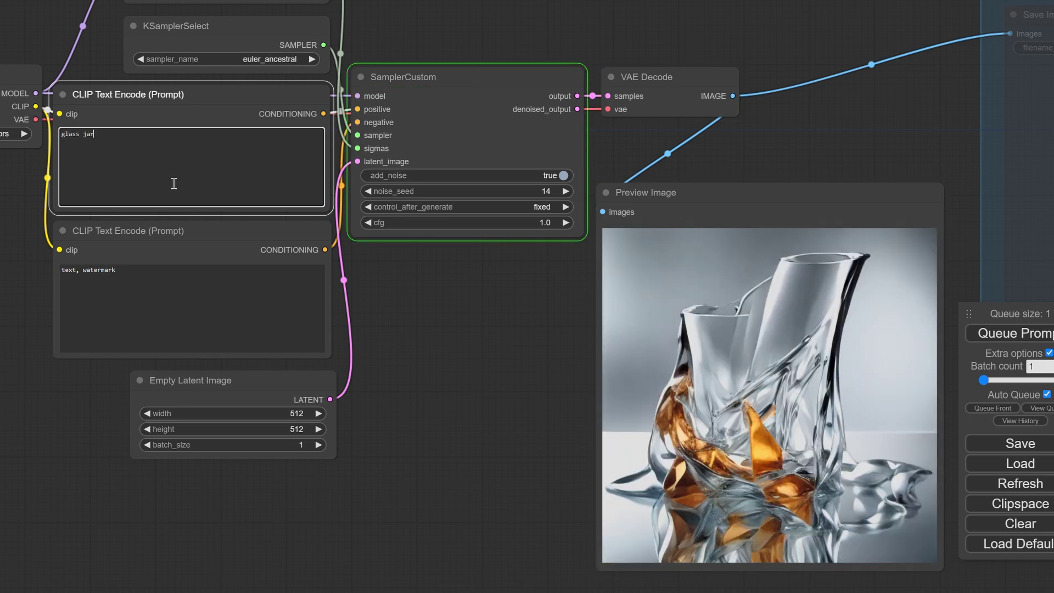
pyautogui.write(', black c')
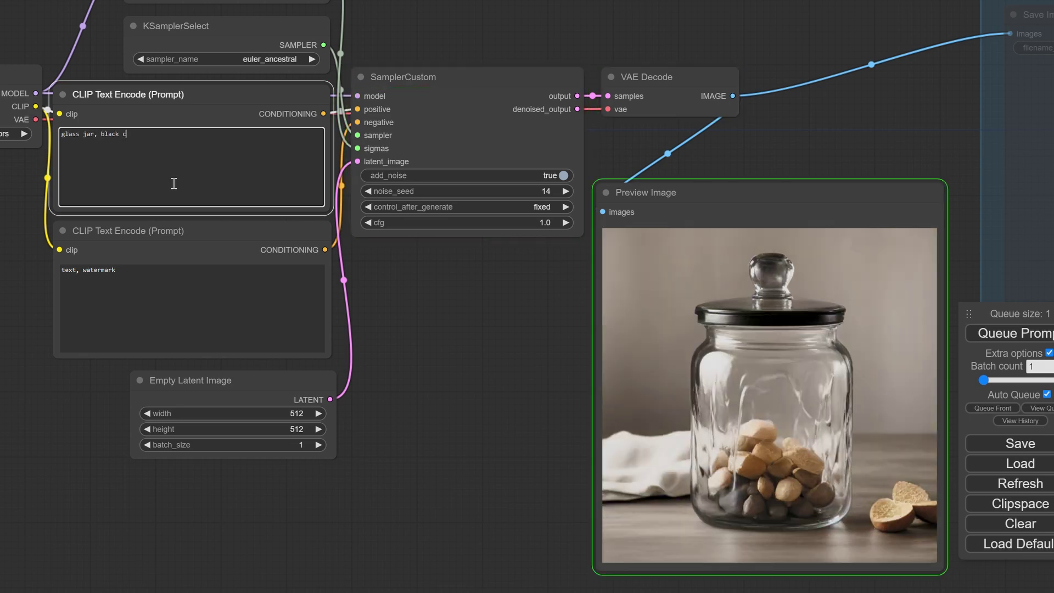
pyautogui.write('at, pixar,')
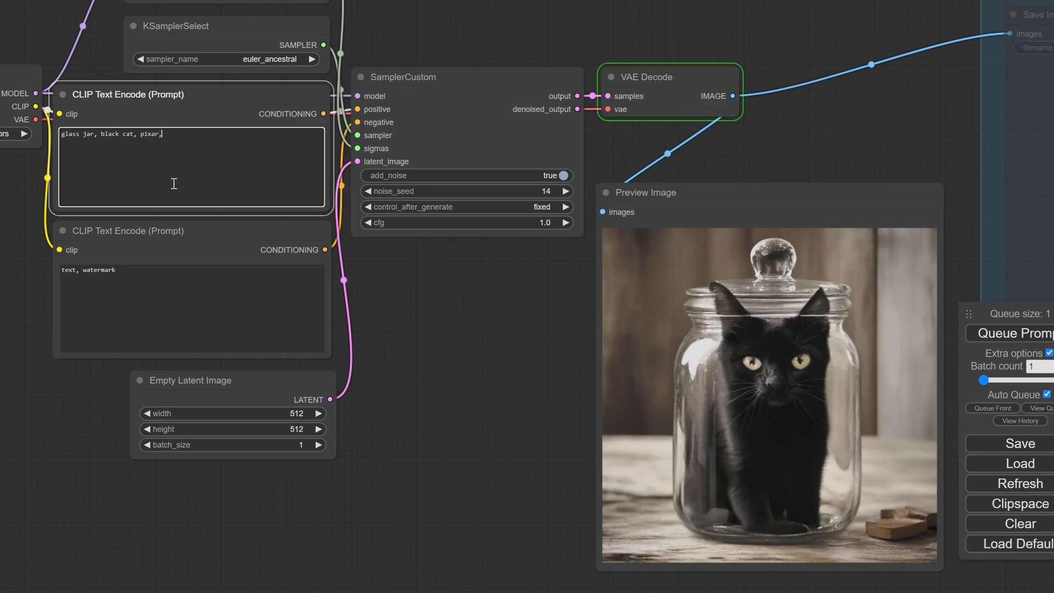
pyautogui.write(' mountains, ')
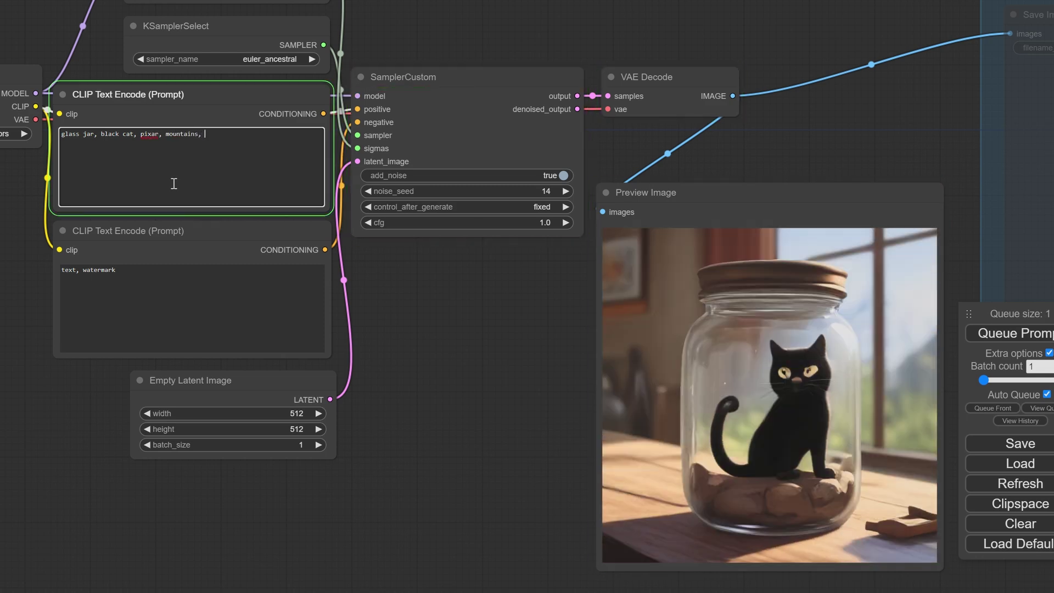
pyautogui.write('night, rain')
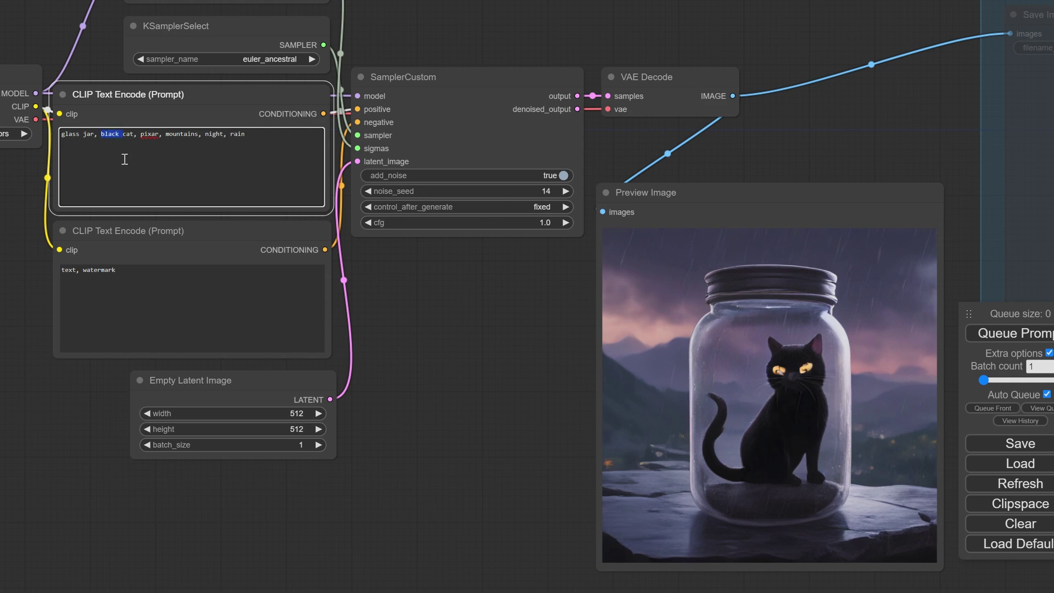
pyautogui.write('white')
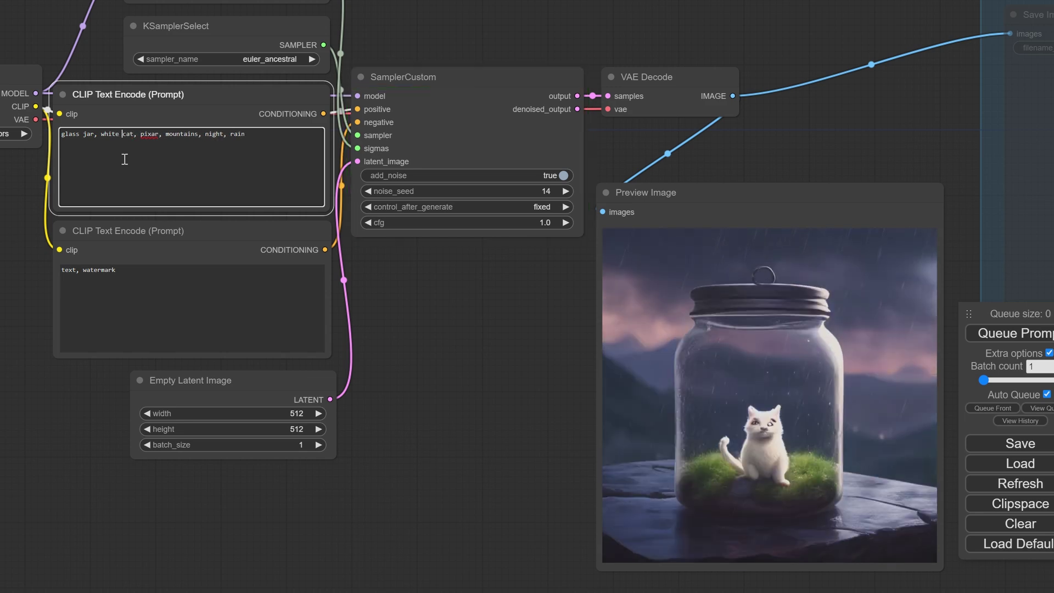
pyautogui.click(567, 191)
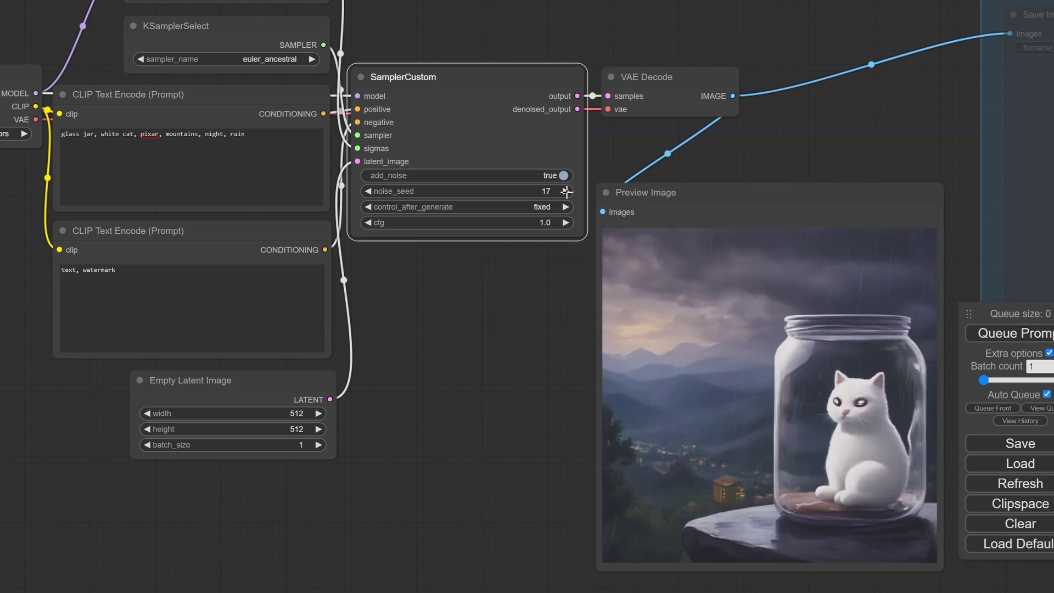
pyautogui.click(288, 134)
pyautogui.write('4k')
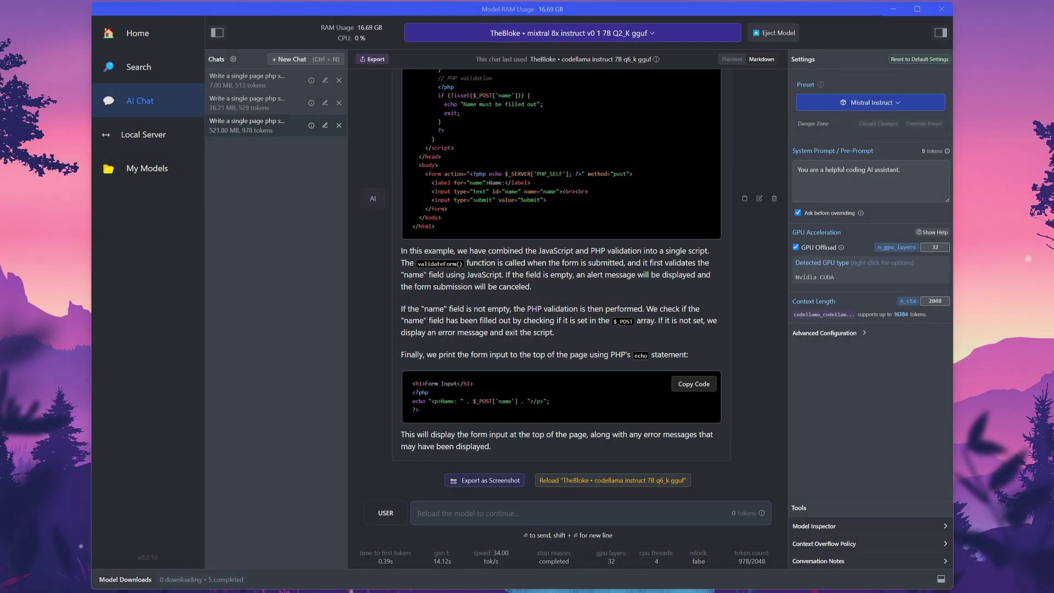
# Switch from the PHP form chat to the Home page via the left sidebar
pyautogui.click(113, 37)
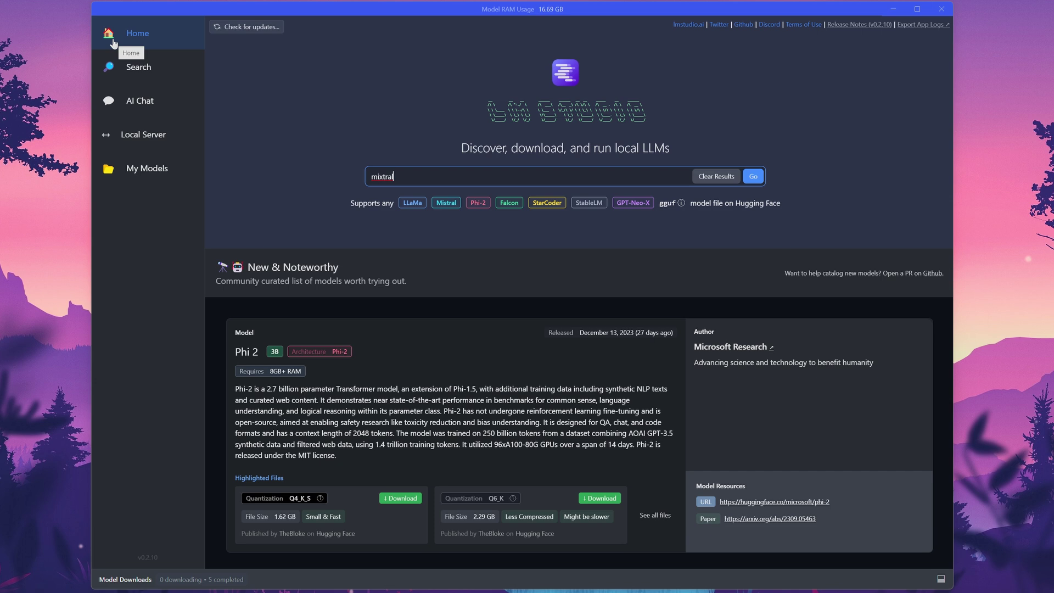
# Open My Models, highlight the 15.64 GB and second model sizes, then return to chats
pyautogui.click(171, 169)
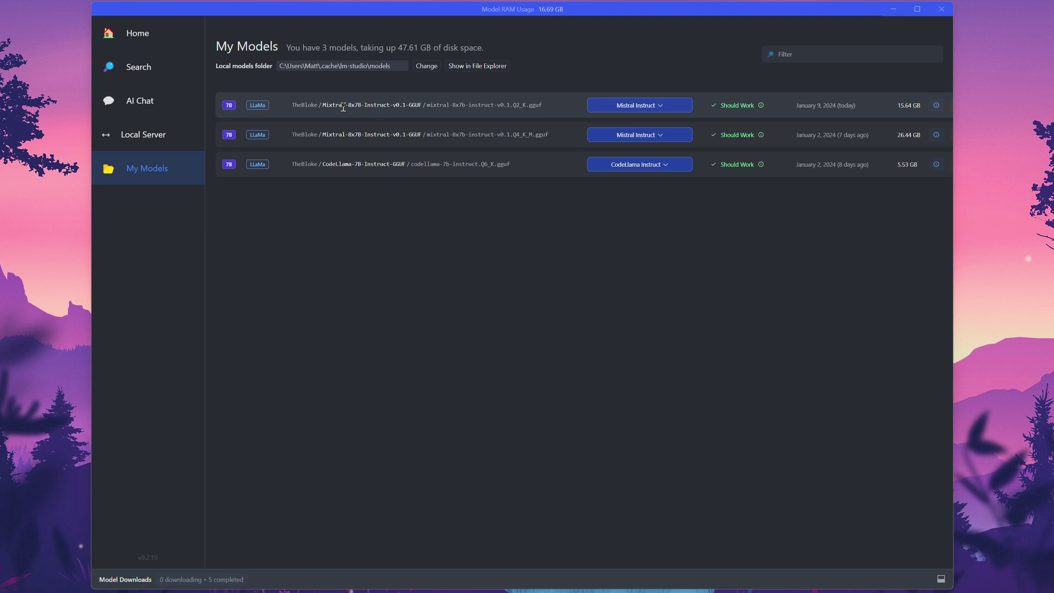
pyautogui.moveTo(898, 106); pyautogui.dragTo(923, 107)
pyautogui.moveTo(902, 134); pyautogui.dragTo(917, 135)
pyautogui.click(879, 156)
pyautogui.click(140, 101)
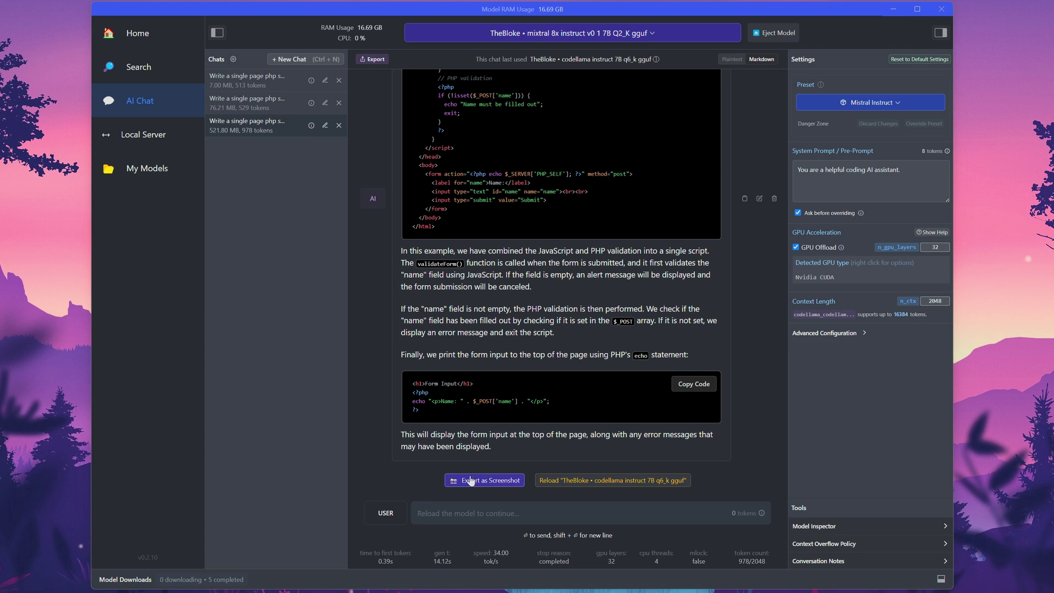
# Compare 34.00 tok/s with the first chat's 20.00 tok/s and 0.75s, then open the second chat
pyautogui.moveTo(477, 553); pyautogui.dragTo(509, 561)
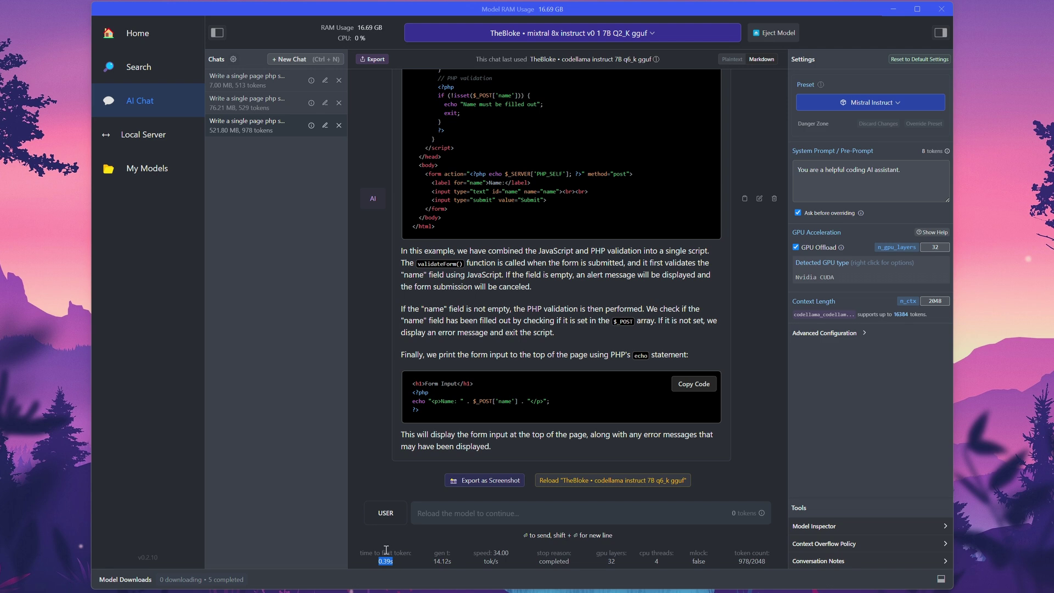
pyautogui.click(264, 79)
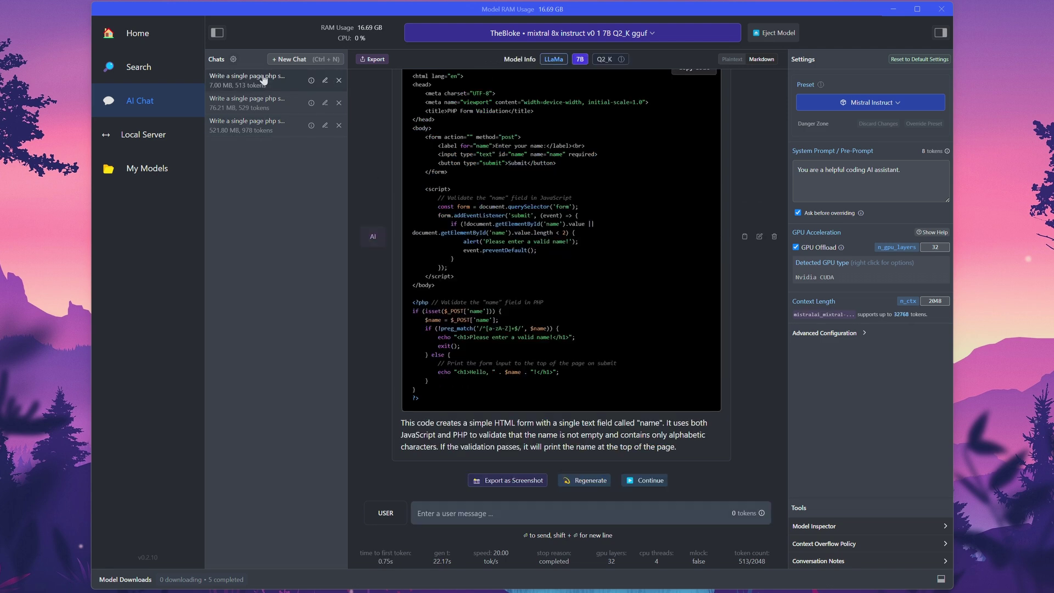
pyautogui.moveTo(512, 554); pyautogui.dragTo(478, 555)
pyautogui.doubleClick(387, 561)
pyautogui.click(255, 102)
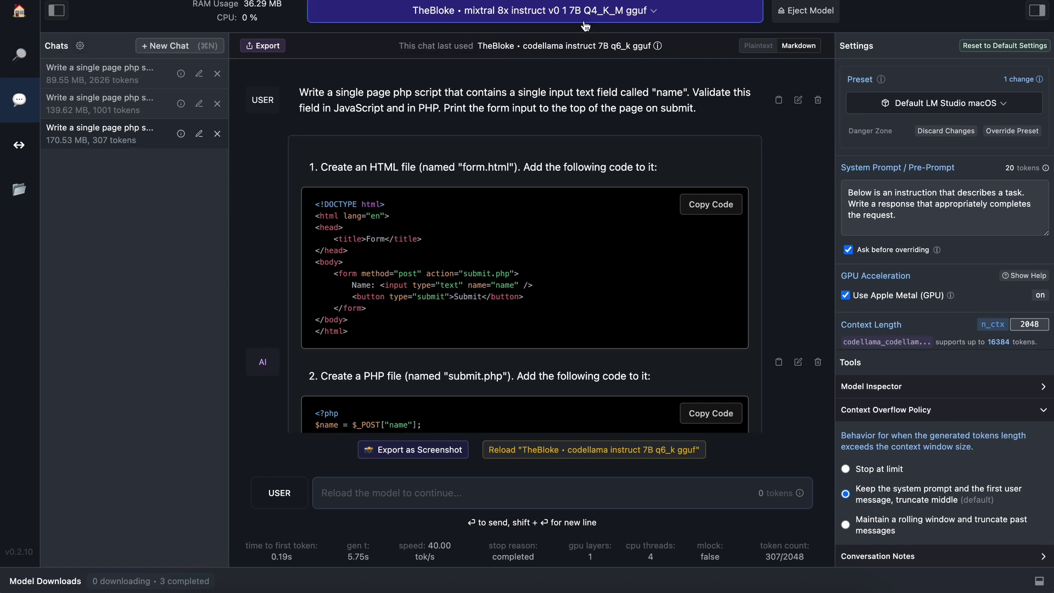
pyautogui.scroll(-3, 561, 86)
pyautogui.scroll(3, 561, 86)
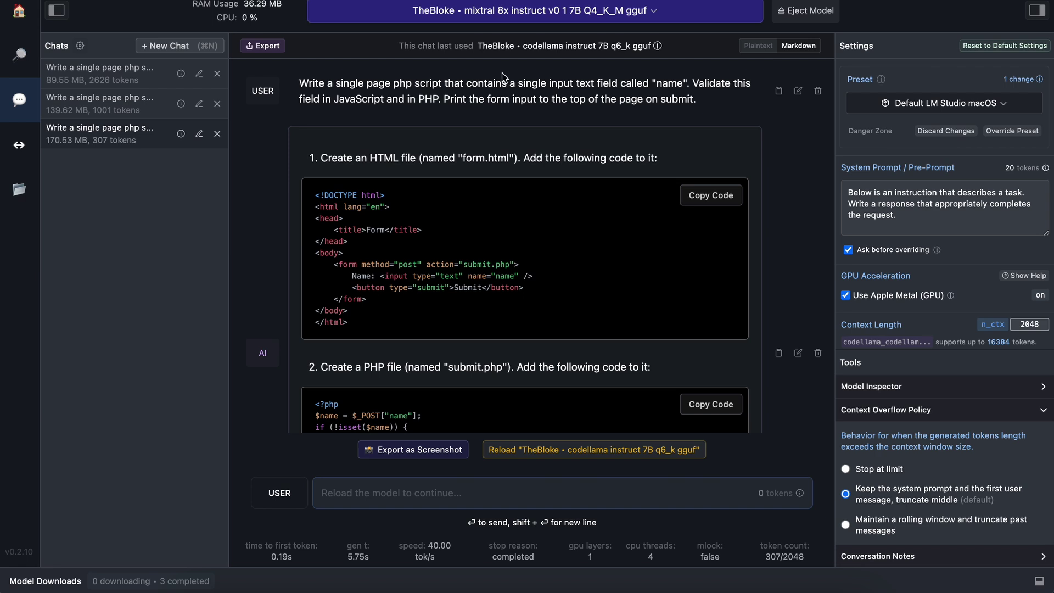
pyautogui.scroll(-3, 371, 88)
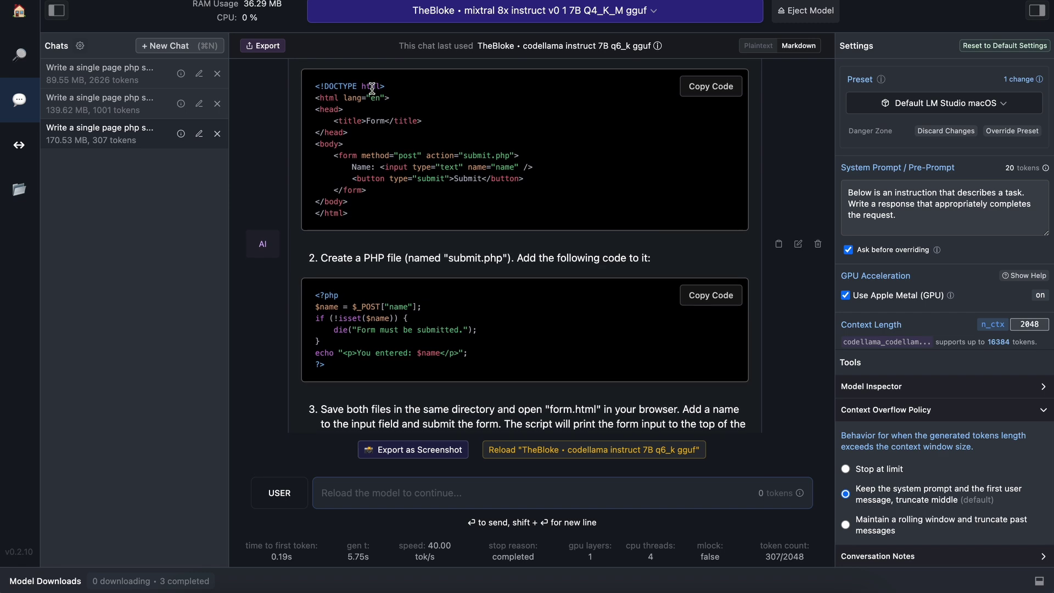
pyautogui.scroll(-2, 371, 89)
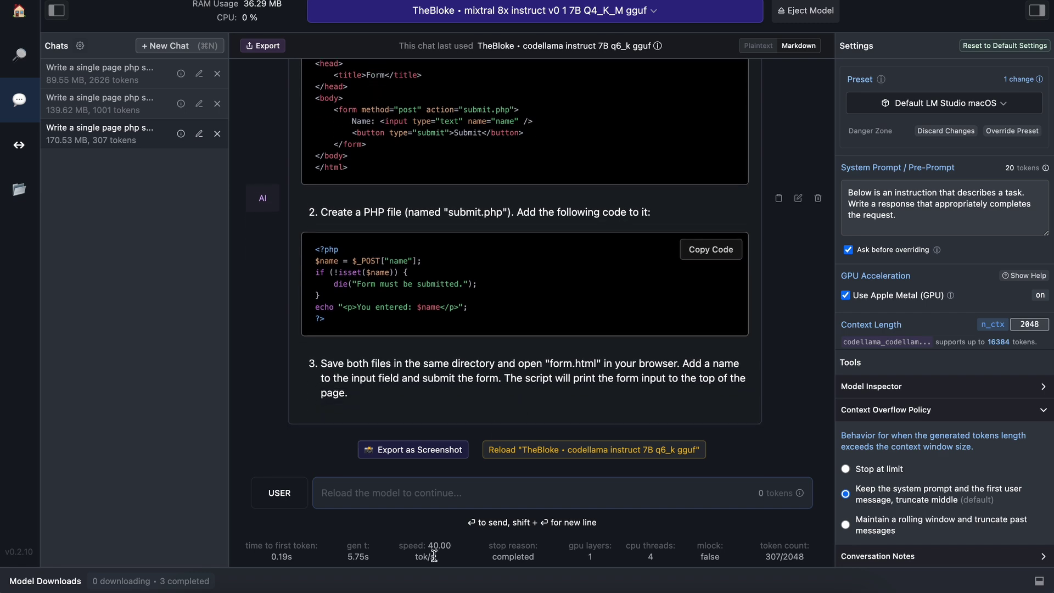
# Highlight codellama's tokens-per-second figure, then open the second saved chat
pyautogui.moveTo(435, 557); pyautogui.dragTo(407, 558)
pyautogui.click(100, 110)
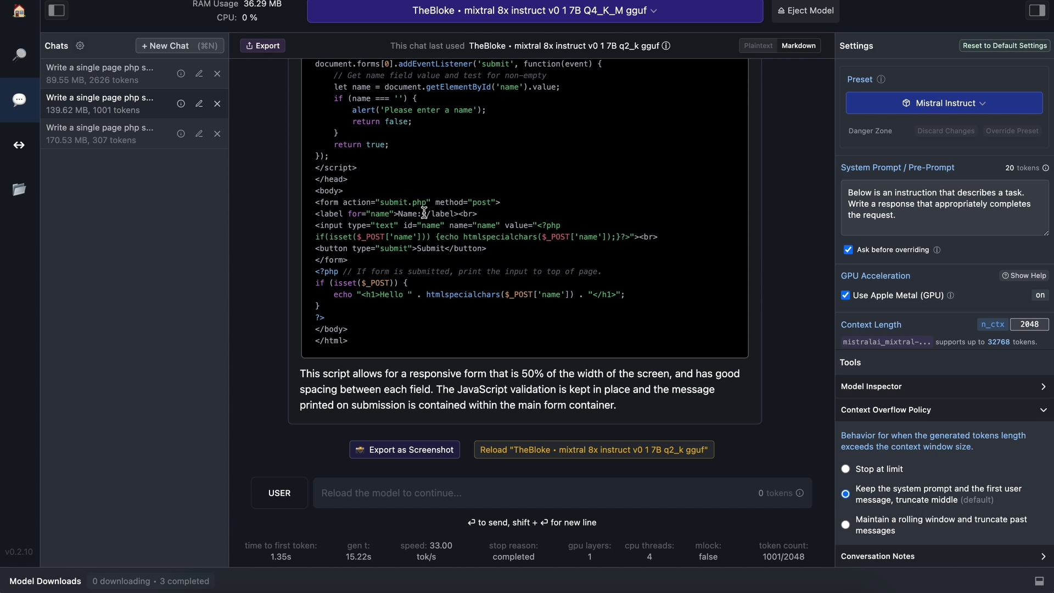
pyautogui.scroll(-5, 517, 226)
pyautogui.scroll(-5, 517, 227)
pyautogui.scroll(-3, 517, 226)
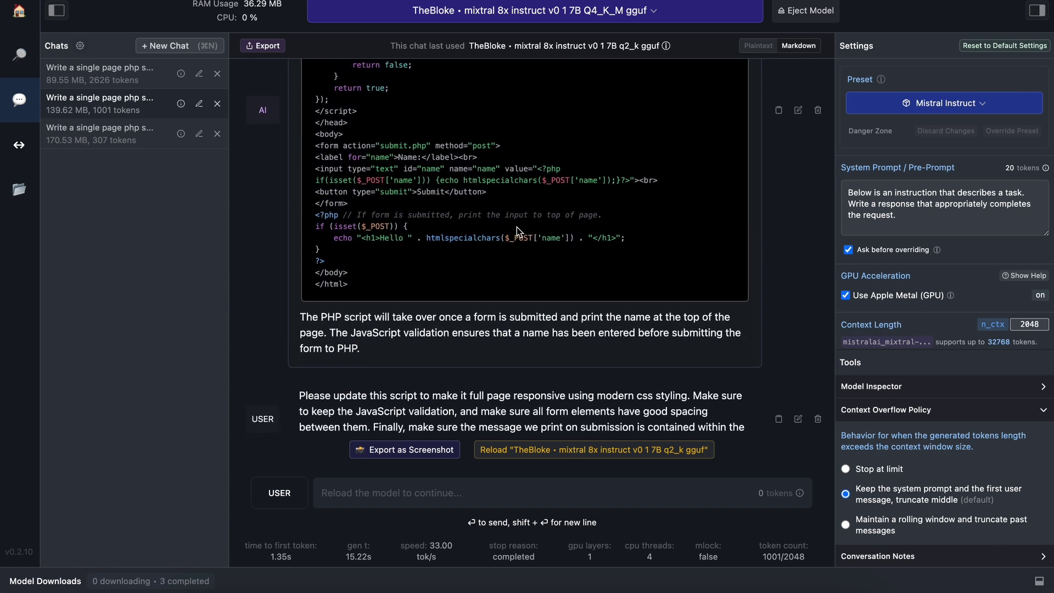
pyautogui.scroll(15, 517, 227)
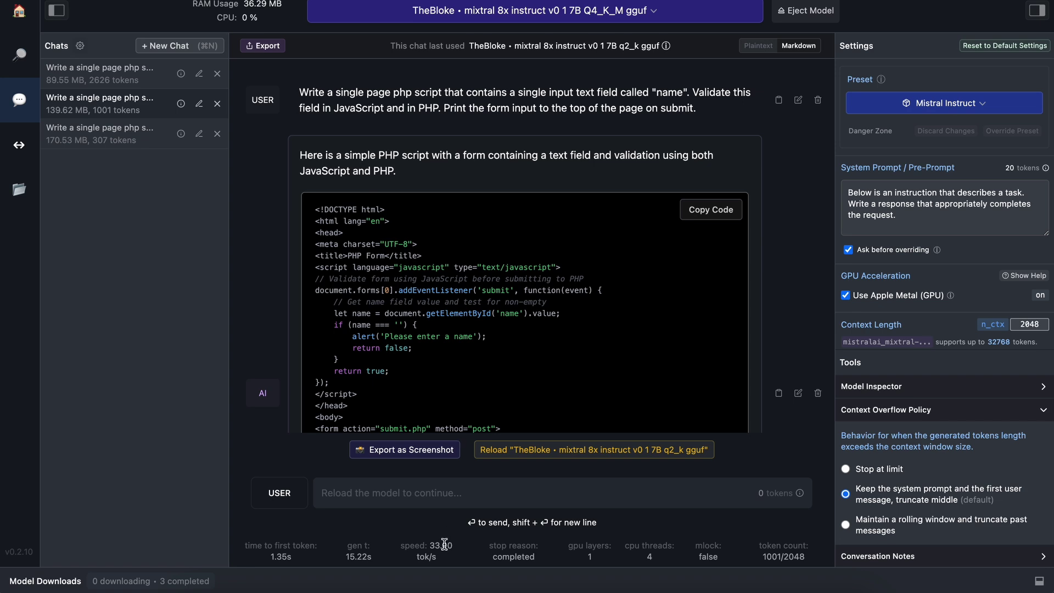
pyautogui.moveTo(449, 558); pyautogui.dragTo(401, 548)
pyautogui.scroll(-3, 540, 138)
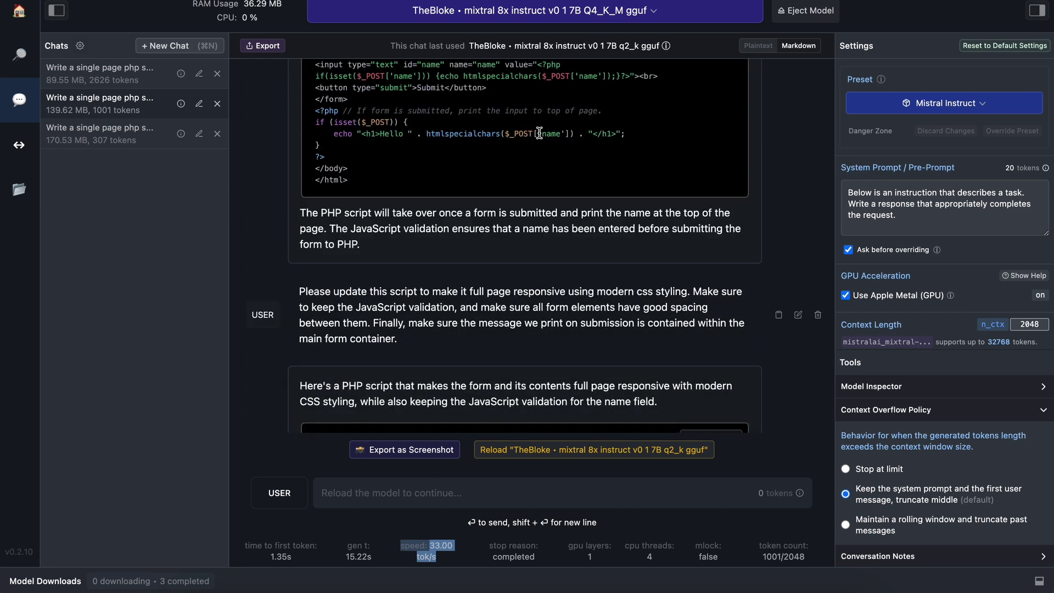
pyautogui.scroll(10, 539, 133)
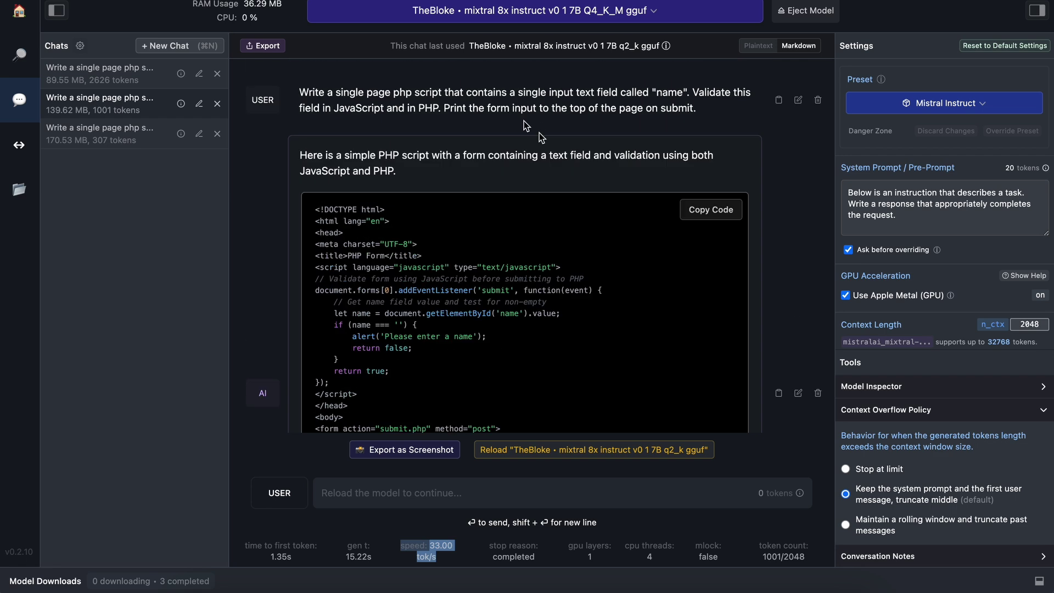
pyautogui.click(126, 77)
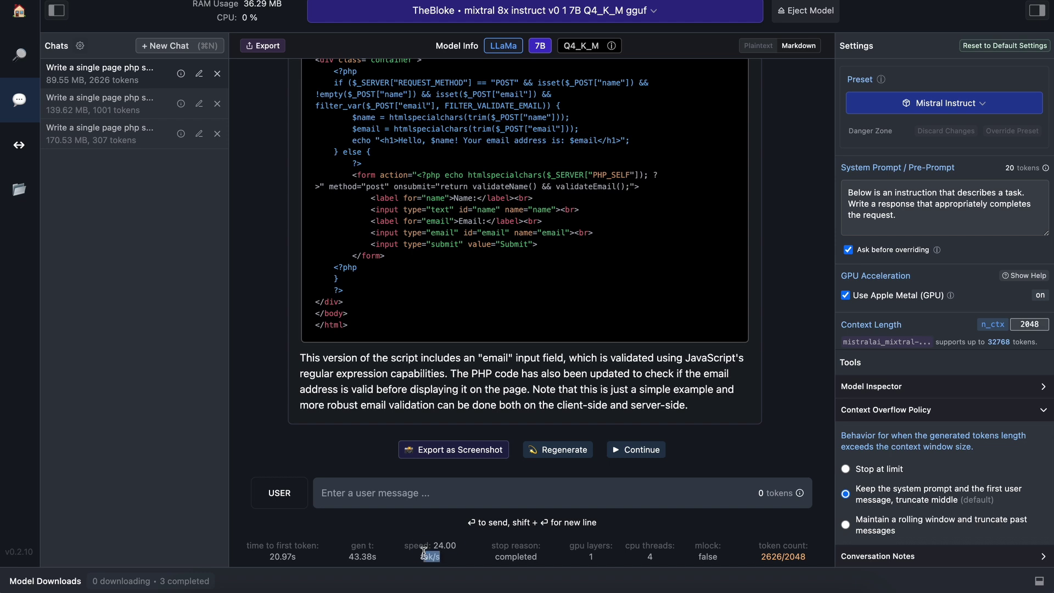
pyautogui.moveTo(425, 553); pyautogui.dragTo(414, 549)
pyautogui.scroll(5, 563, 153)
pyautogui.scroll(5, 563, 152)
pyautogui.scroll(3, 562, 152)
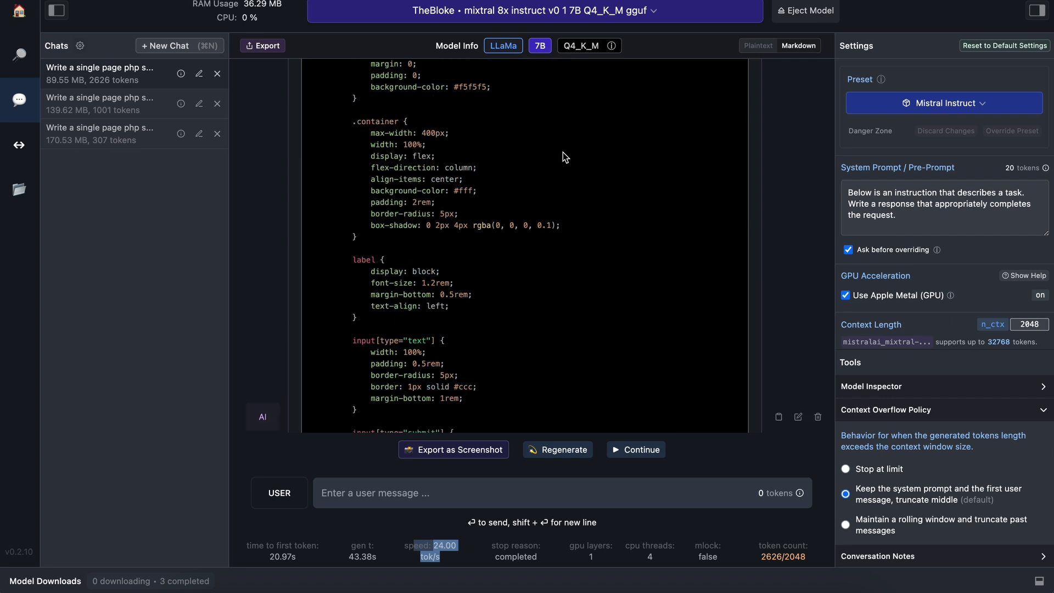
pyautogui.scroll(8, 563, 152)
pyautogui.scroll(-5, 562, 152)
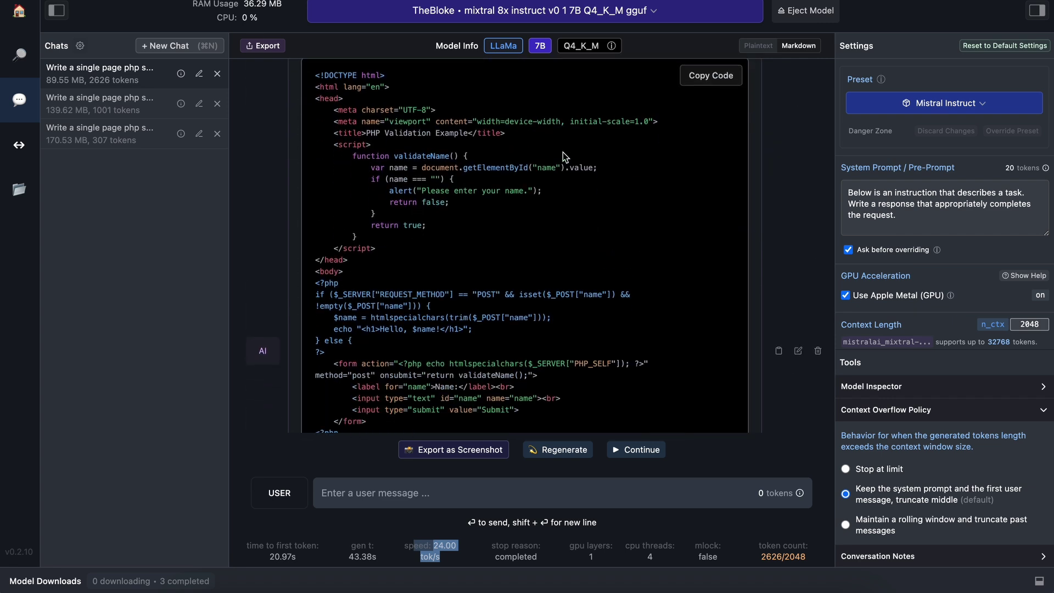
pyautogui.click(152, 112)
pyautogui.scroll(8, 421, 177)
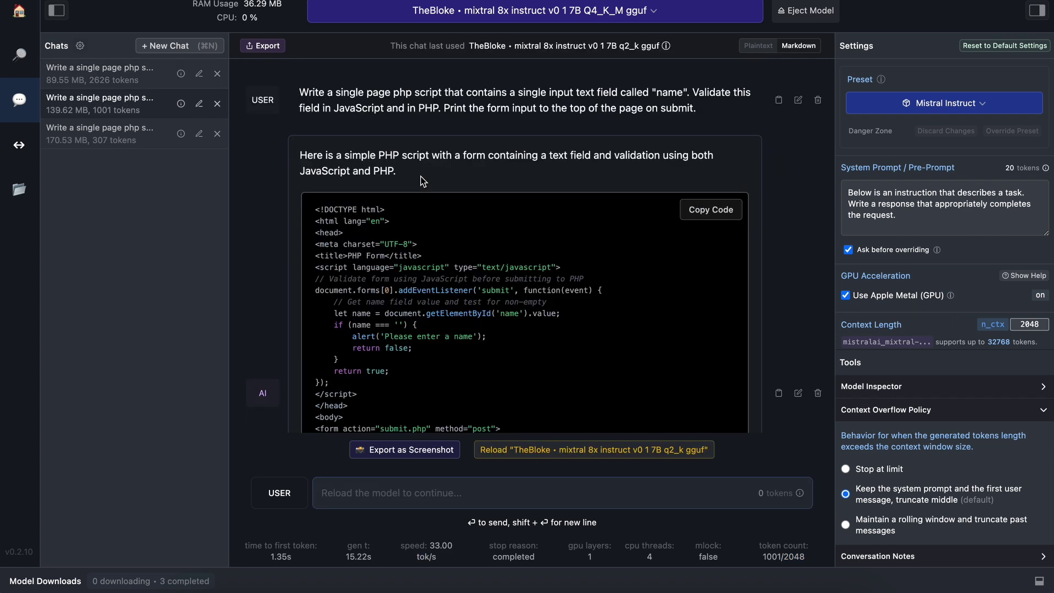
pyautogui.click(717, 209)
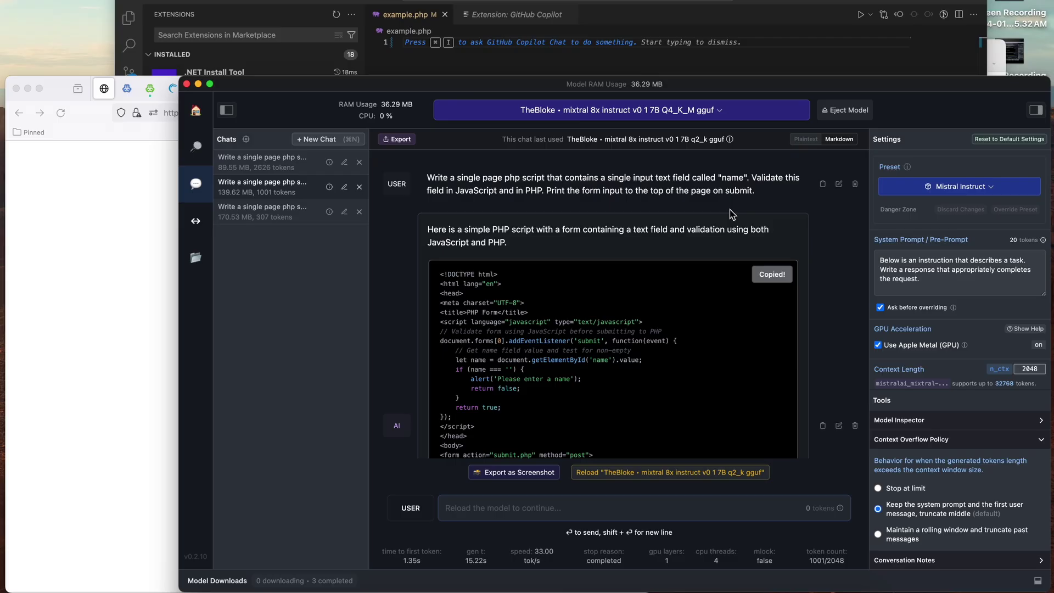
# Paste the copied script into example.php, save it, and reload the page in Firefox
pyautogui.hotkey('ctrl', 'Up')
pyautogui.click(610, 149)
pyautogui.hotkey('ctrl', 'v')
pyautogui.hotkey('ctrl', 's')
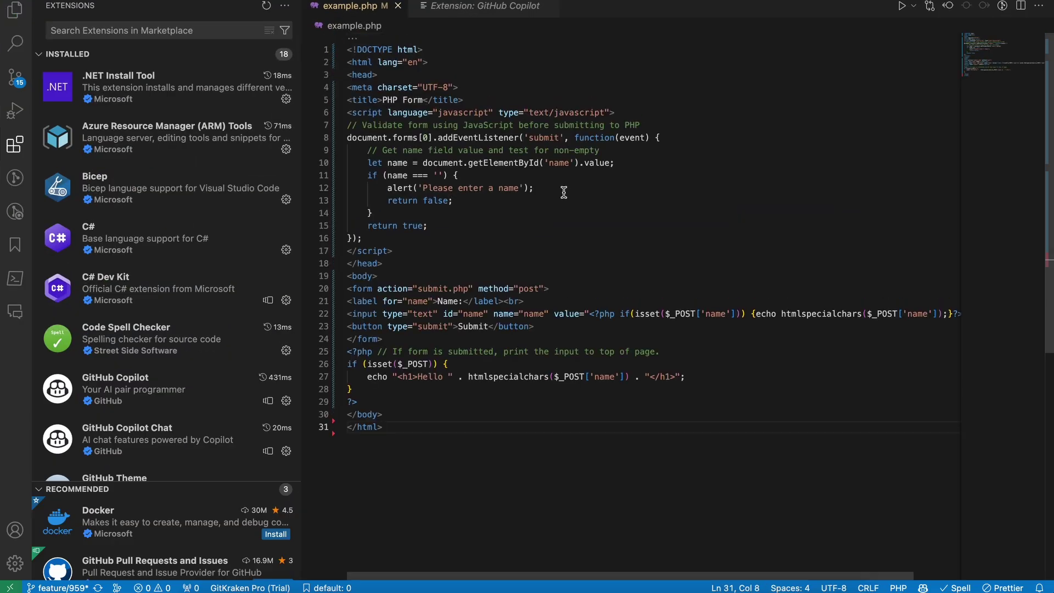
pyautogui.hotkey('ctrl', 'Up')
pyautogui.click(165, 453)
pyautogui.click(341, 15)
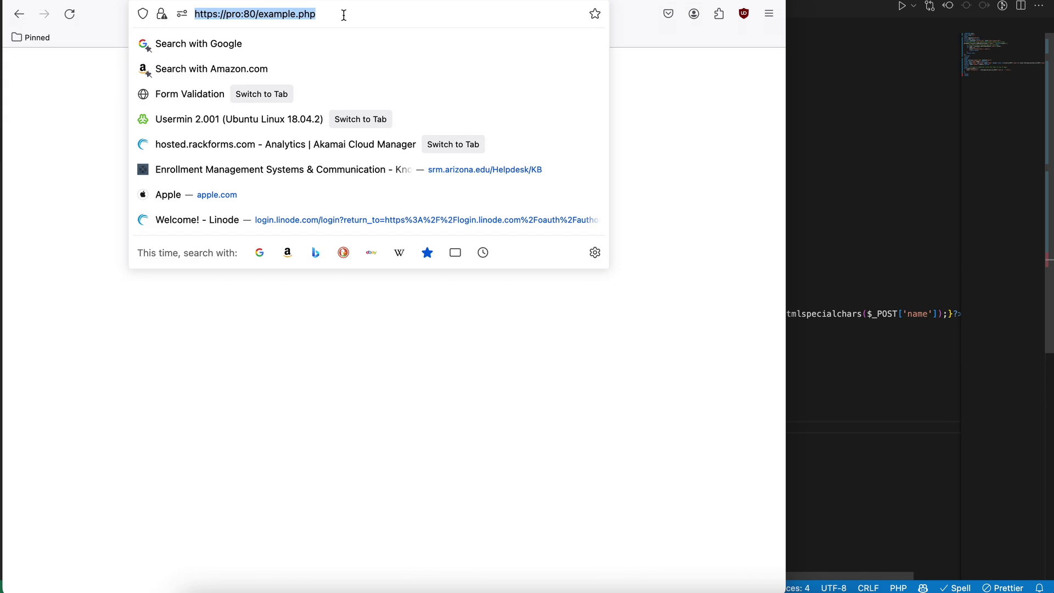
pyautogui.press('Return')
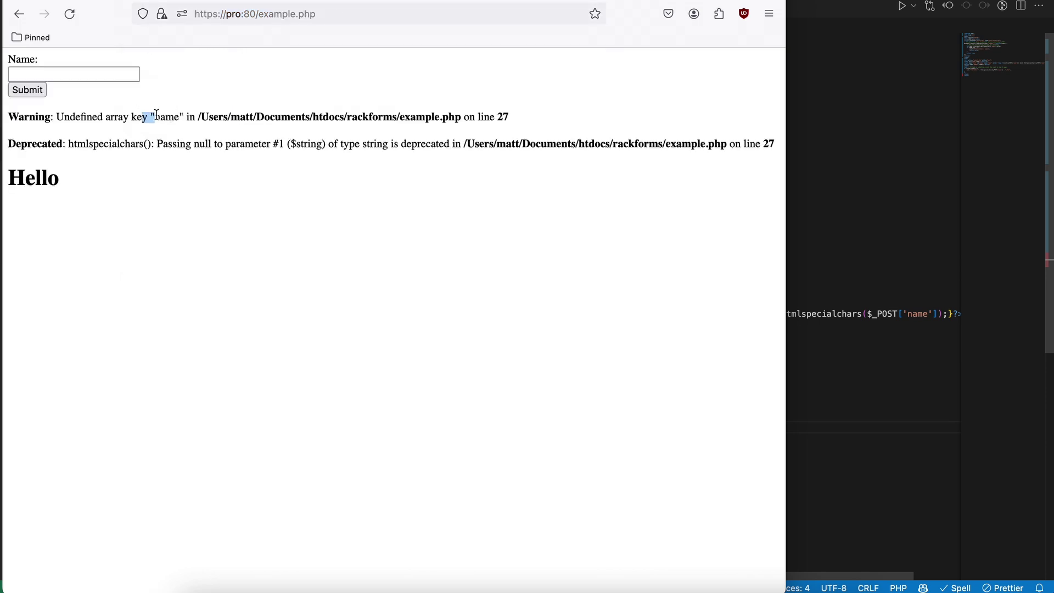
# Submit the form with a name, reach the Not Found page, and go back
pyautogui.click(89, 75)
pyautogui.write('Matt')
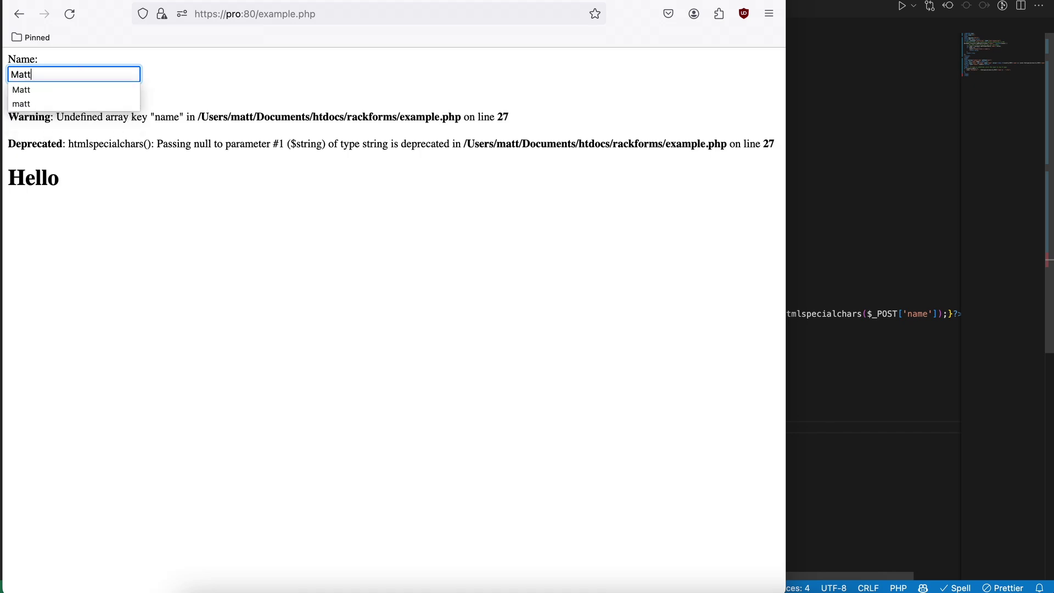
pyautogui.click(65, 151)
pyautogui.click(28, 90)
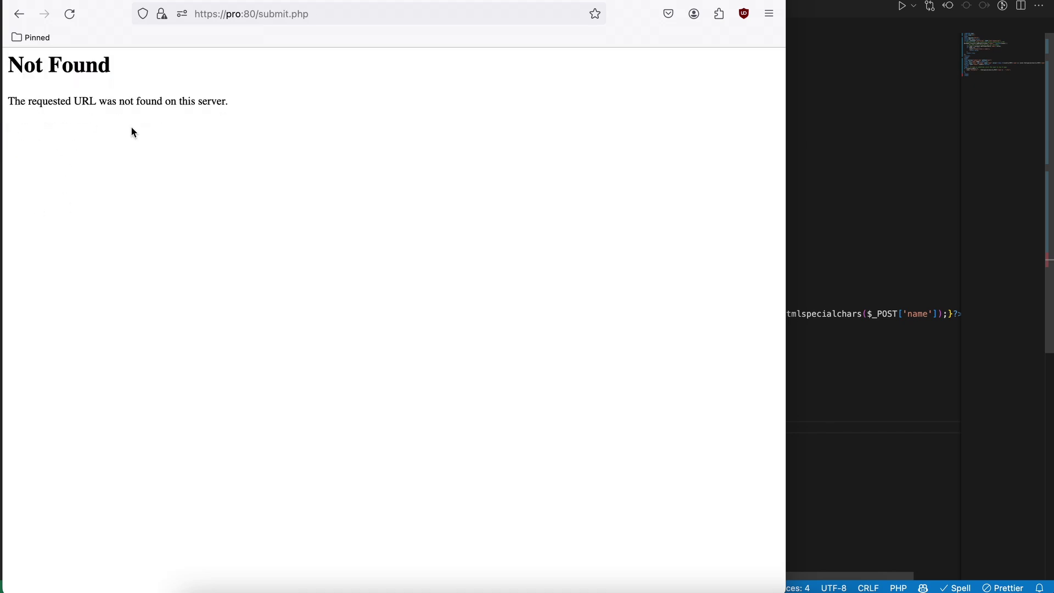
pyautogui.click(20, 13)
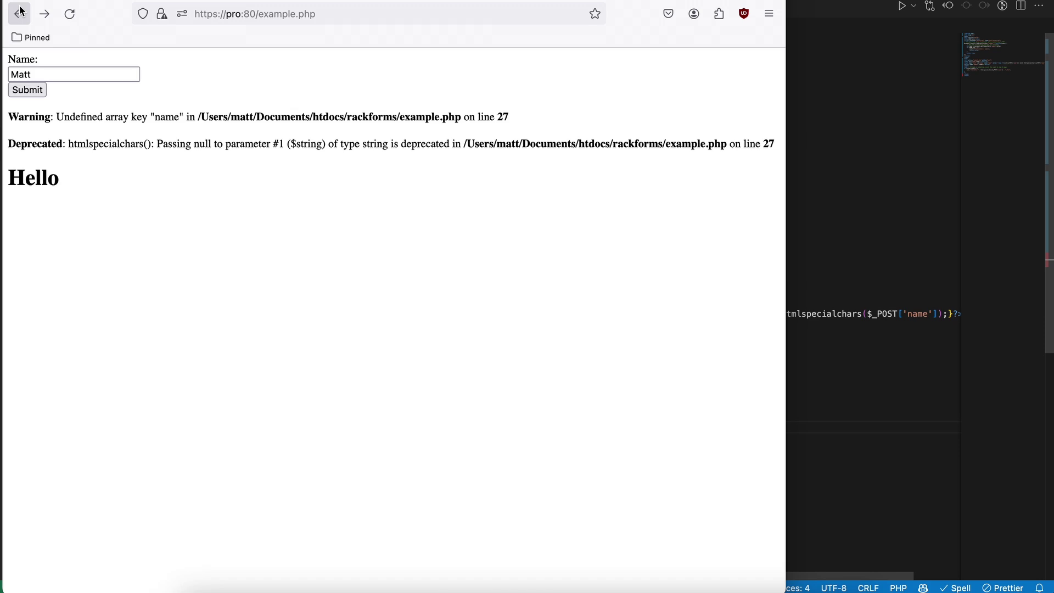
# Copy the code from the first answer in LM Studio's 2626-token chat
pyautogui.hotkey('ctrl', 'Up')
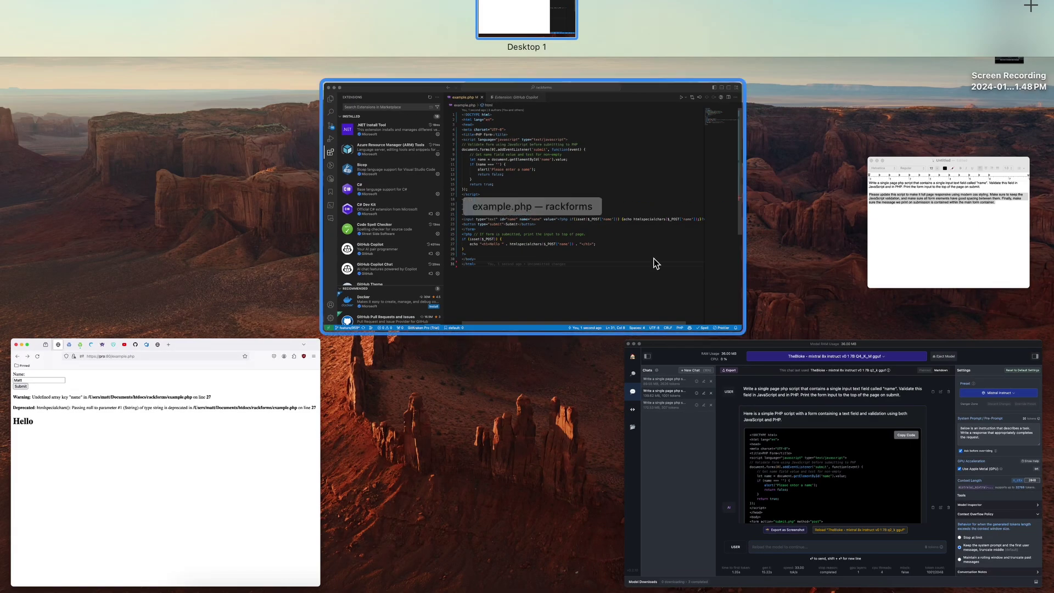
pyautogui.click(816, 453)
pyautogui.click(111, 73)
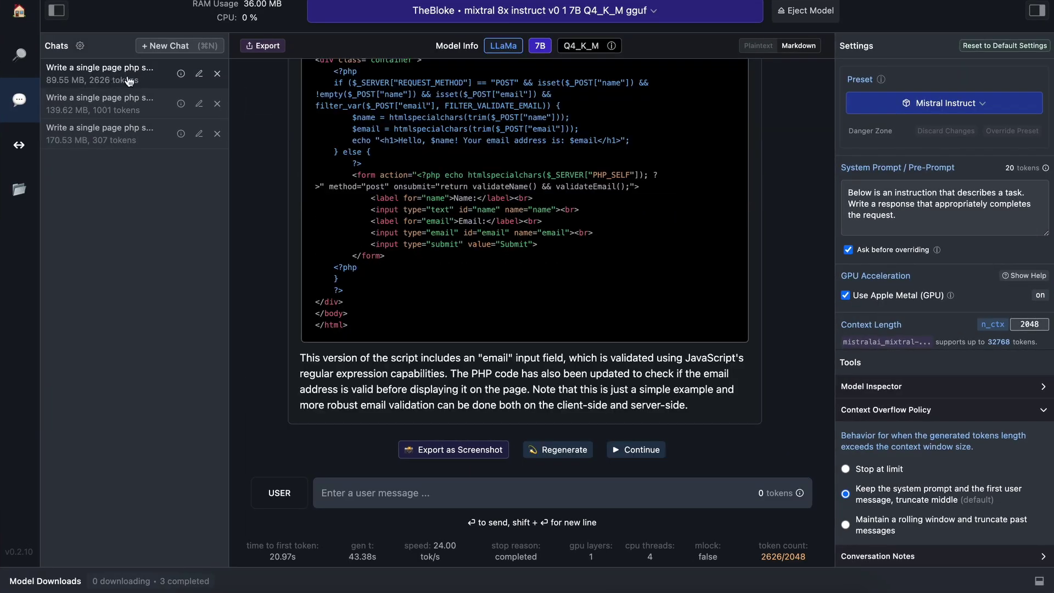
pyautogui.scroll(10, 451, 201)
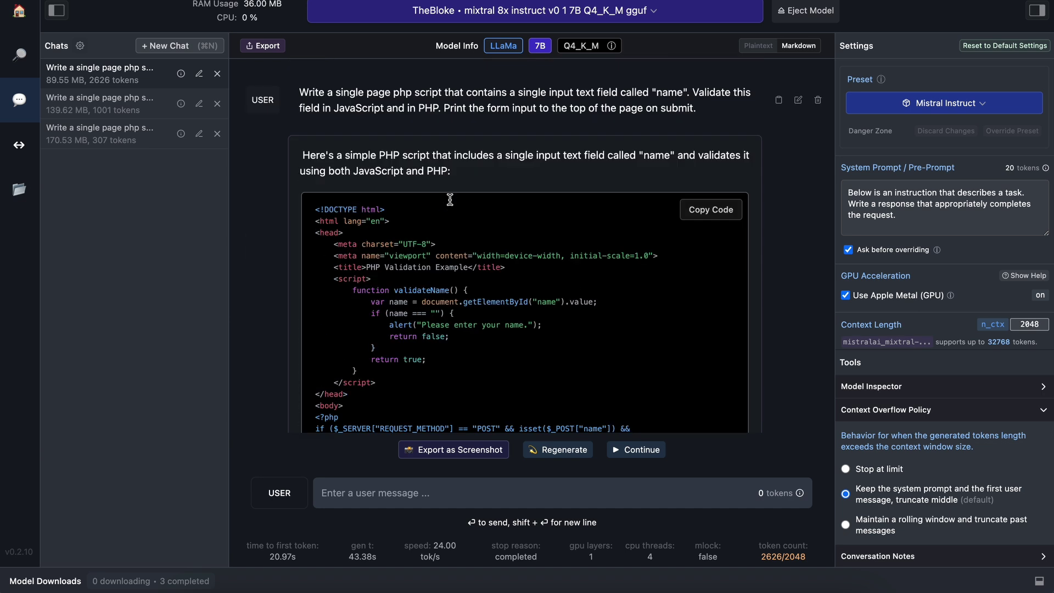
pyautogui.click(710, 210)
pyautogui.hotkey('ctrl', 'Up')
# Save the pasted validation script and reload example.php in Firefox
pyautogui.click(672, 89)
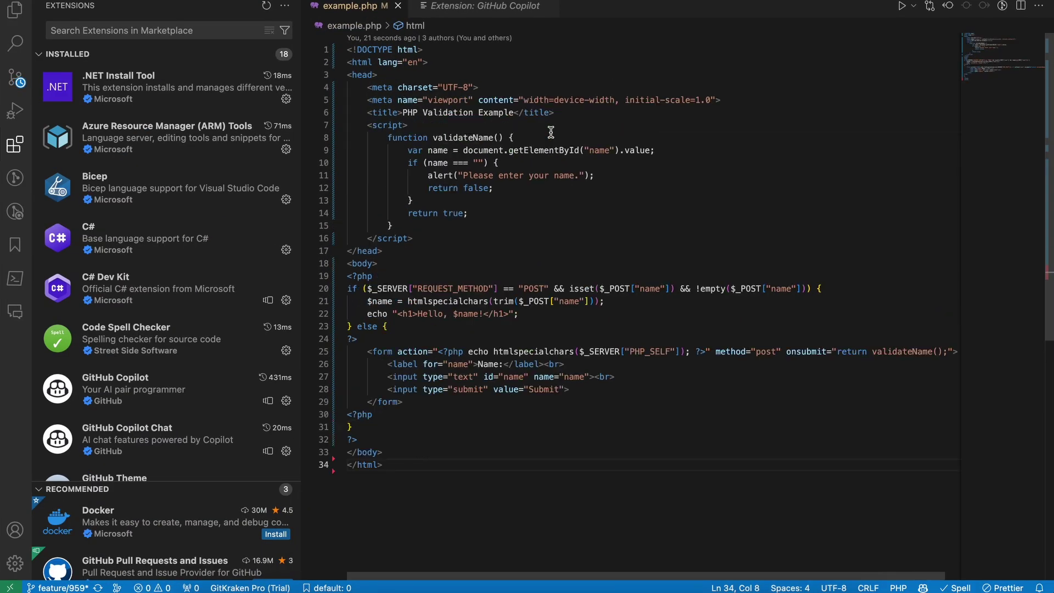
pyautogui.hotkey('ctrl', 'Up')
pyautogui.click(185, 444)
pyautogui.click(281, 13)
pyautogui.press('Return')
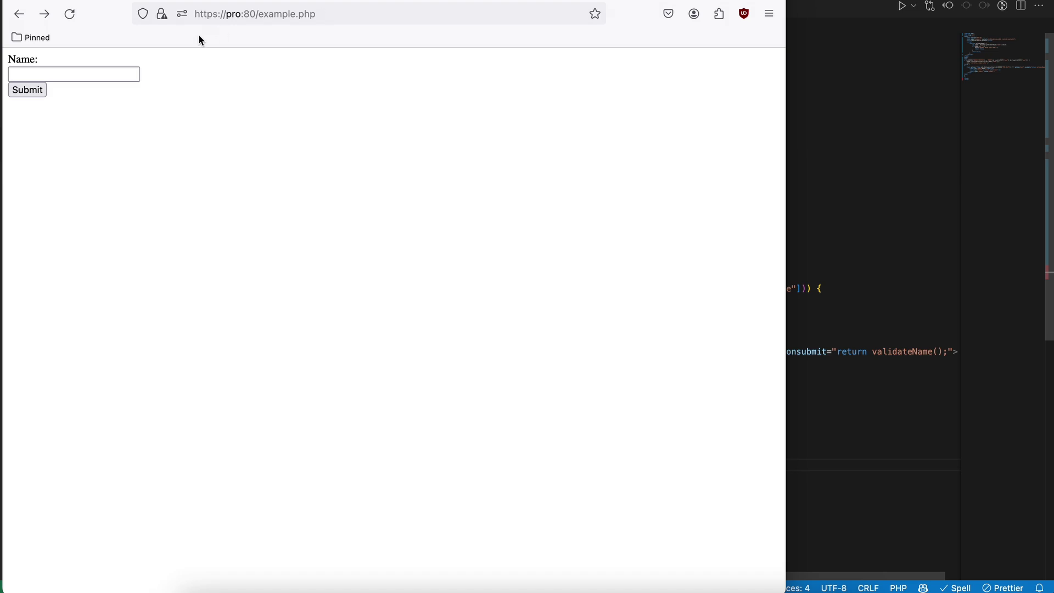
# Submit empty to trigger the name warning, then submit 'Matt' to get 'Hello, Matt!'
pyautogui.click(38, 92)
pyautogui.click(494, 340)
pyautogui.click(108, 76)
pyautogui.write('att')
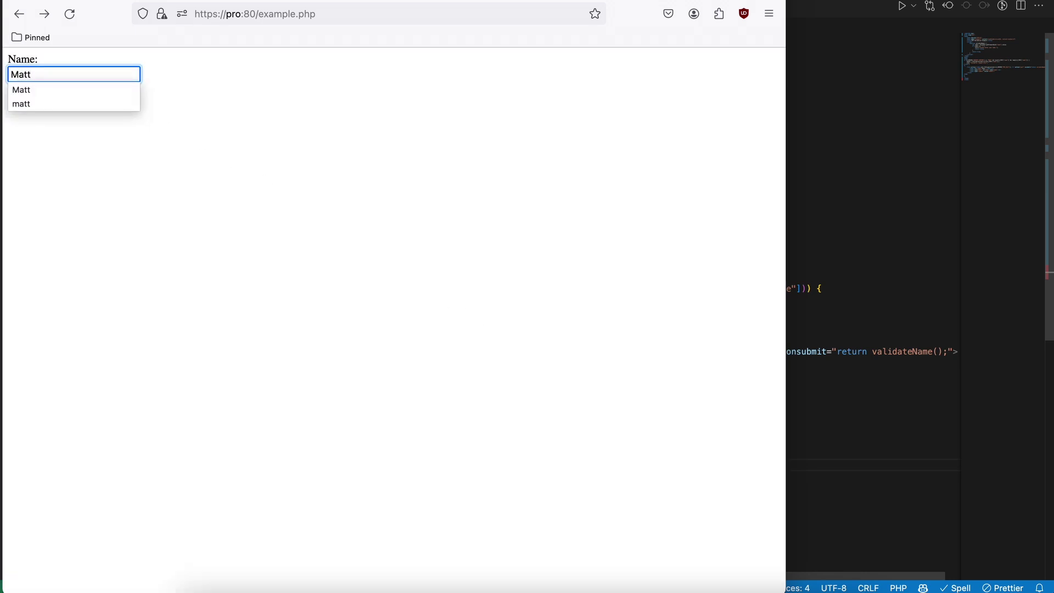
pyautogui.click(101, 157)
pyautogui.click(38, 93)
pyautogui.tripleClick(66, 74)
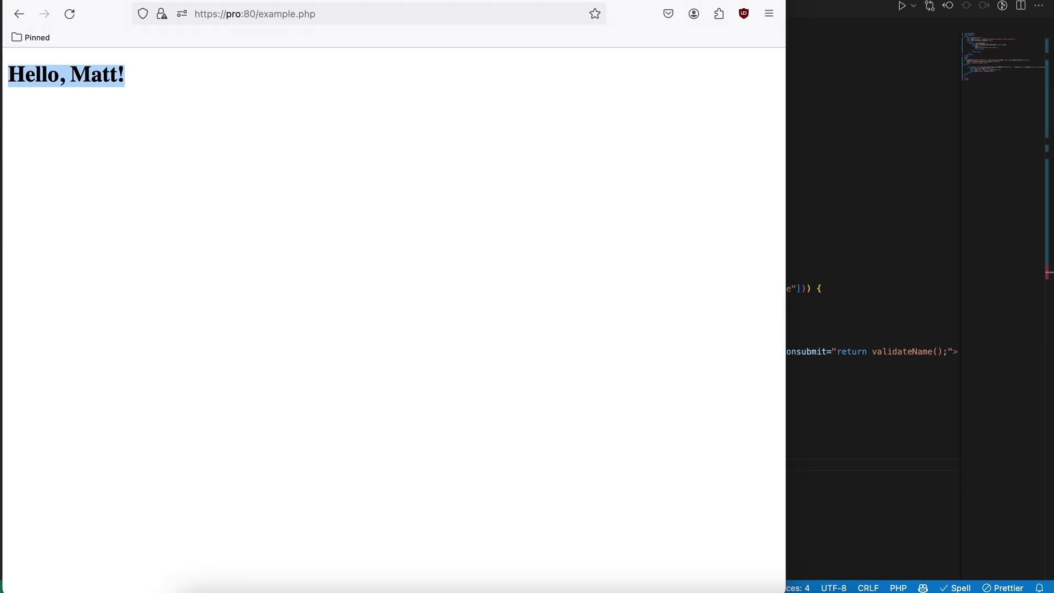
pyautogui.click(824, 123)
# Copy the responsive CSS-styled PHP code from LM Studio's styling answer
pyautogui.hotkey('ctrl', 'Up')
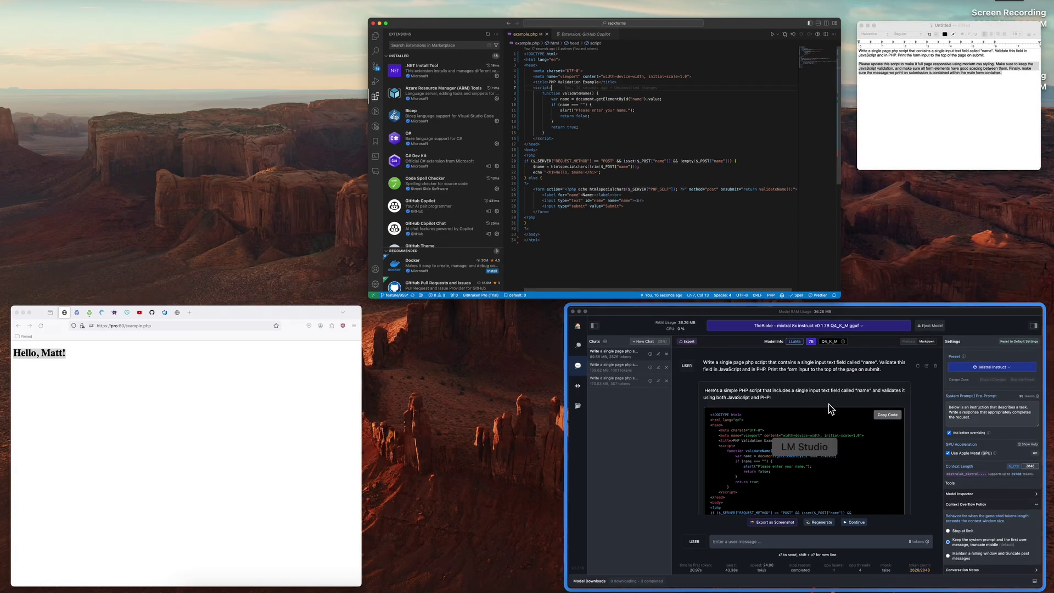
pyautogui.click(807, 428)
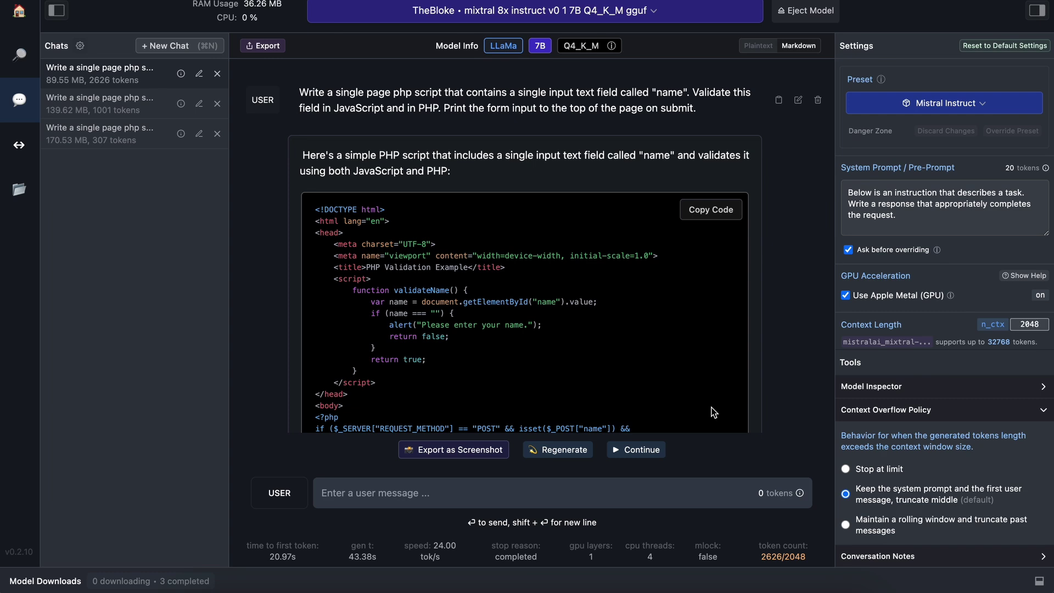
pyautogui.scroll(-10, 612, 281)
pyautogui.scroll(-10, 611, 282)
pyautogui.scroll(-5, 611, 280)
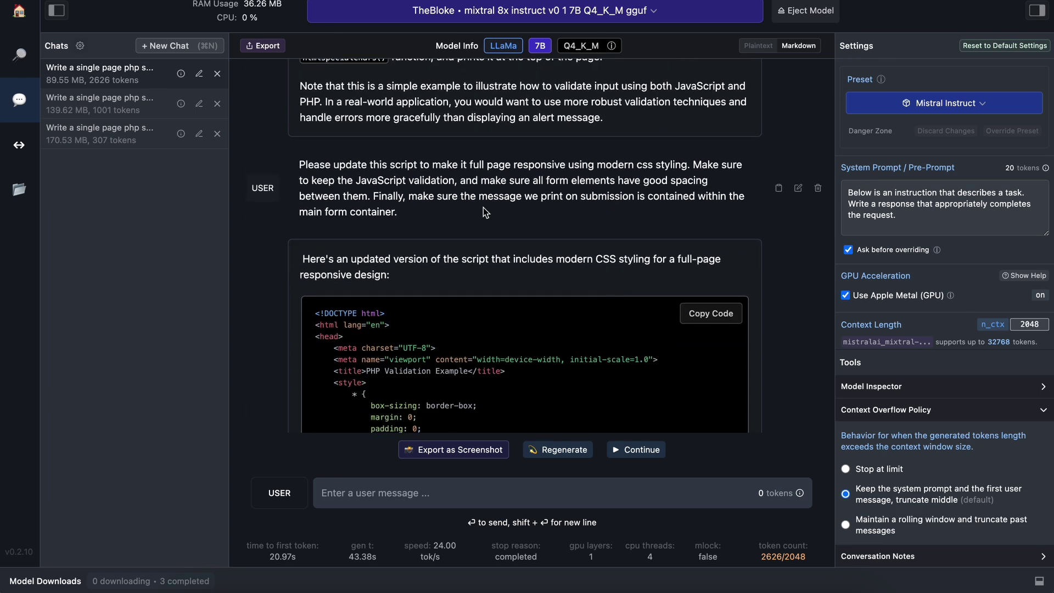
pyautogui.moveTo(412, 216); pyautogui.dragTo(300, 167)
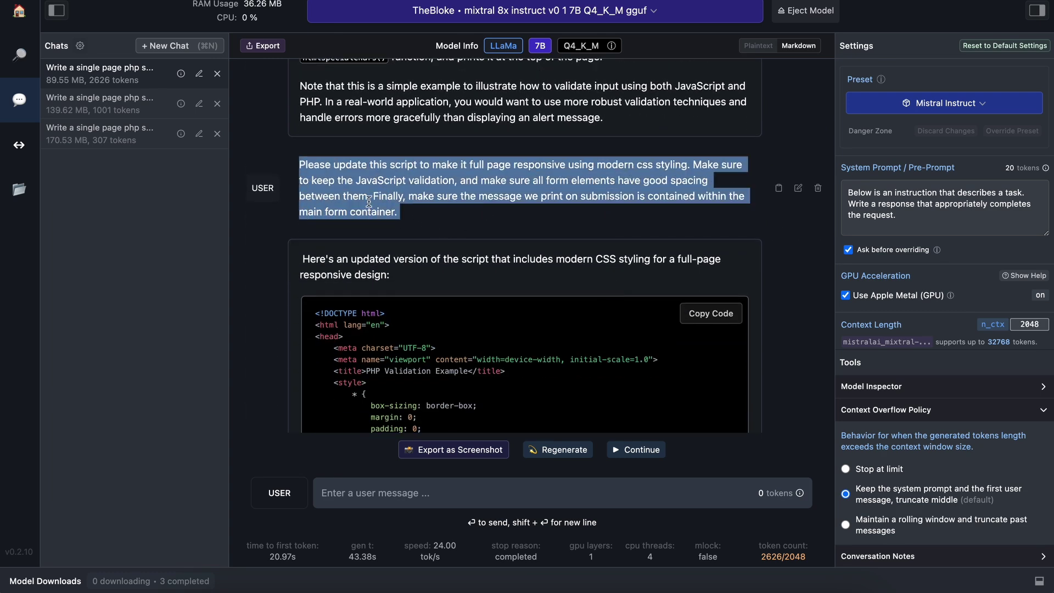
pyautogui.click(732, 319)
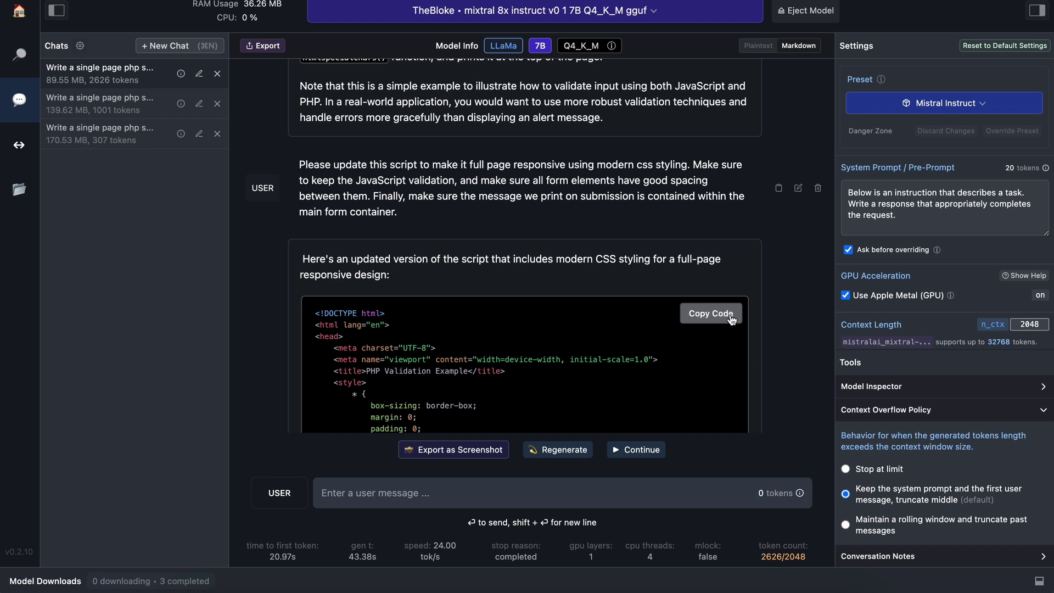
# Select all the existing code in example.php in VS Code
pyautogui.press('F3')
pyautogui.click(667, 179)
pyautogui.hotkey('ctrl', 'a')
# Paste the styled code into example.php and reload the page in Firefox
pyautogui.hotkey('ctrl', 'v')
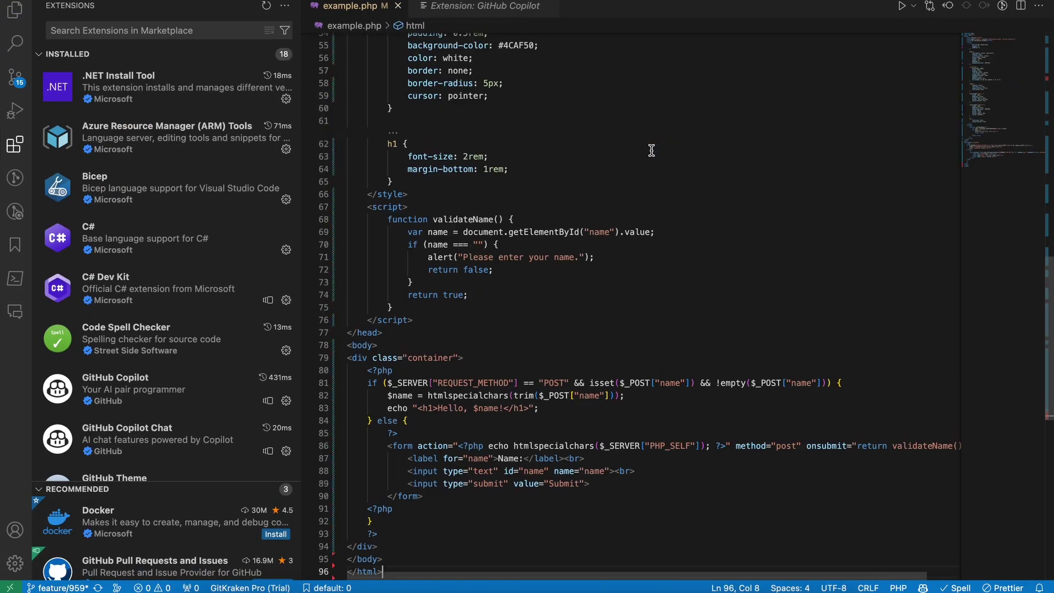
pyautogui.press('F3')
pyautogui.click(228, 437)
pyautogui.click(333, 13)
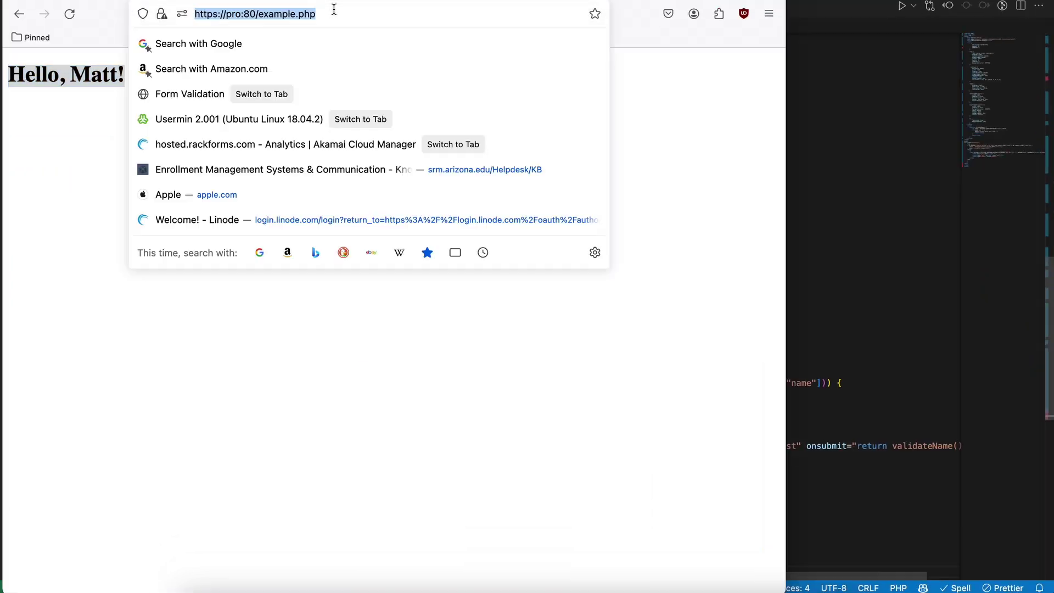
pyautogui.press('Return')
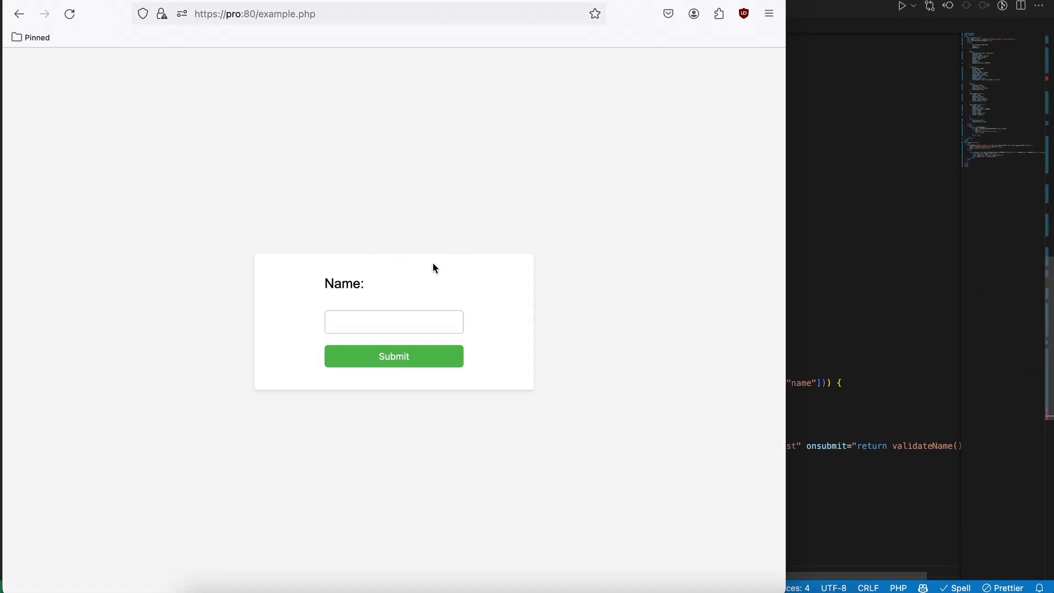
# Check the empty-name warning, then submit 'Matt' to see the centered 'Hello, Matt!' card
pyautogui.click(373, 326)
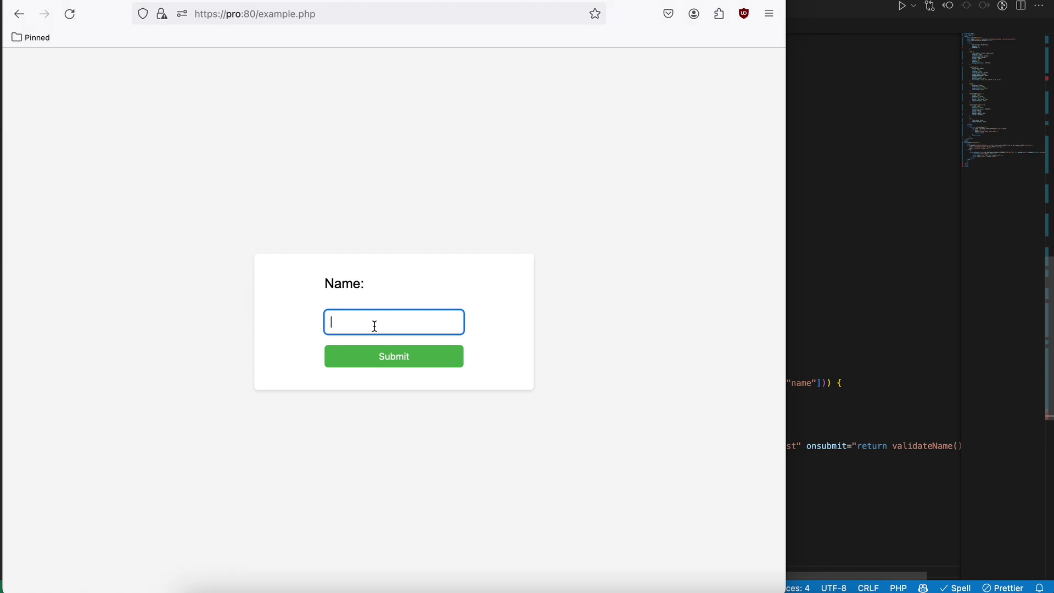
pyautogui.click(402, 354)
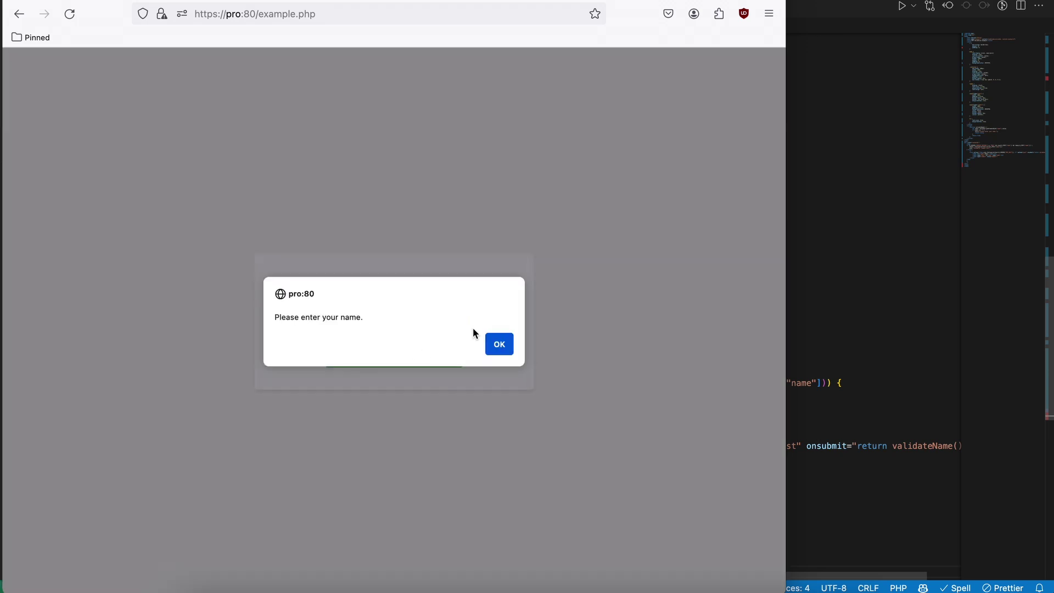
pyautogui.click(500, 342)
pyautogui.click(425, 325)
pyautogui.write('Matt')
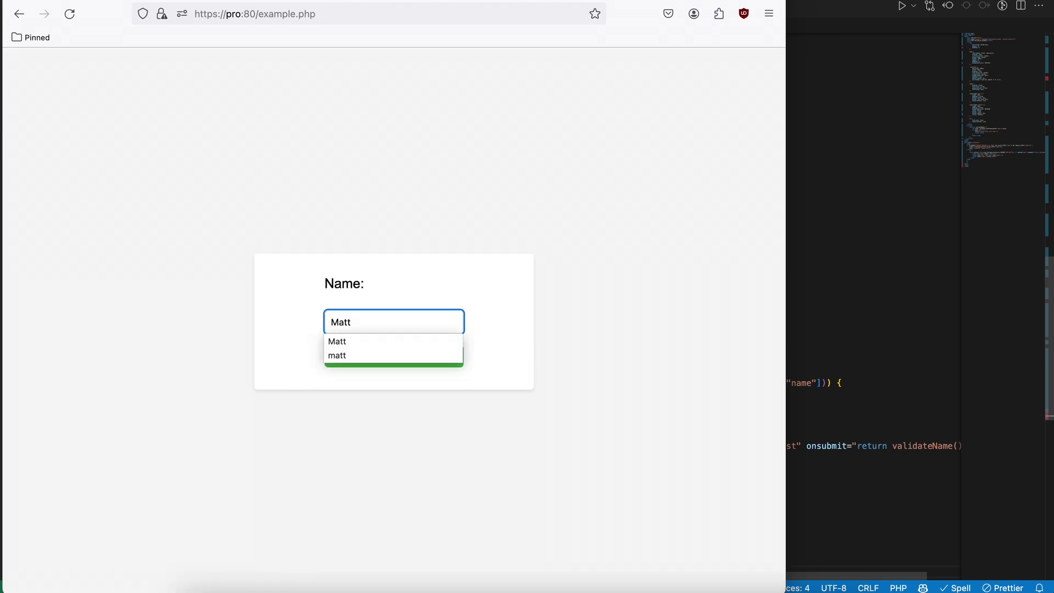
pyautogui.click(576, 477)
pyautogui.click(408, 362)
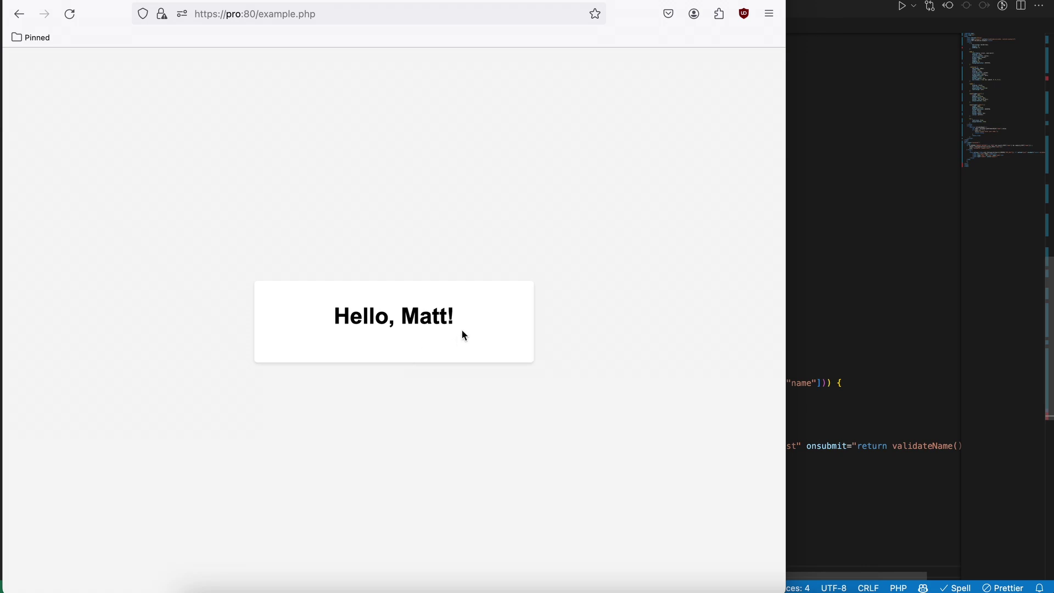
pyautogui.moveTo(462, 330); pyautogui.dragTo(264, 329)
pyautogui.click(865, 247)
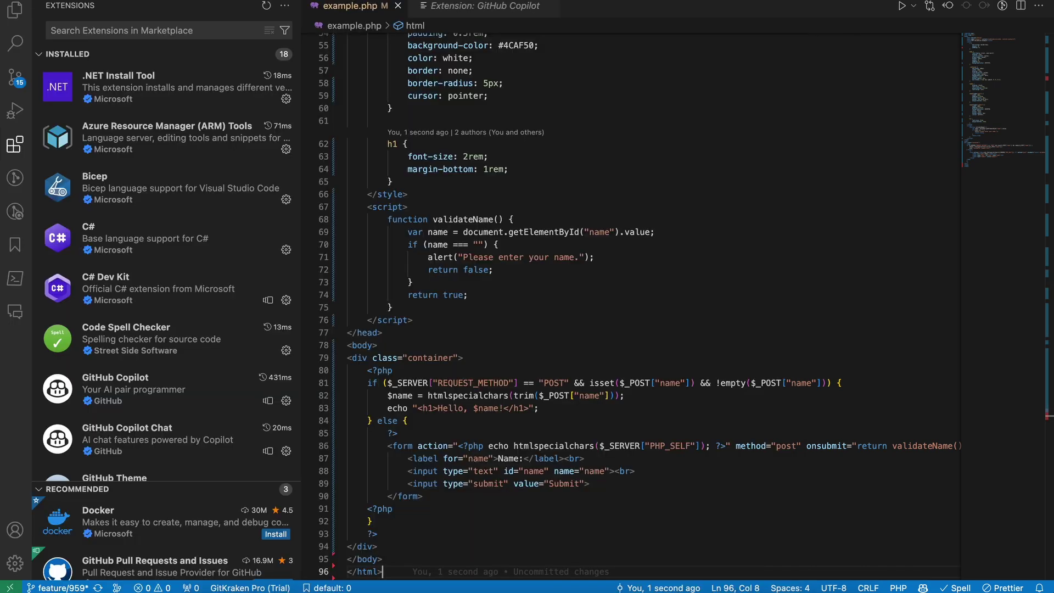
# Copy the email-field version of the script from Mixtral's LM Studio answer
pyautogui.hotkey('ctrl', 'Up')
pyautogui.click(787, 379)
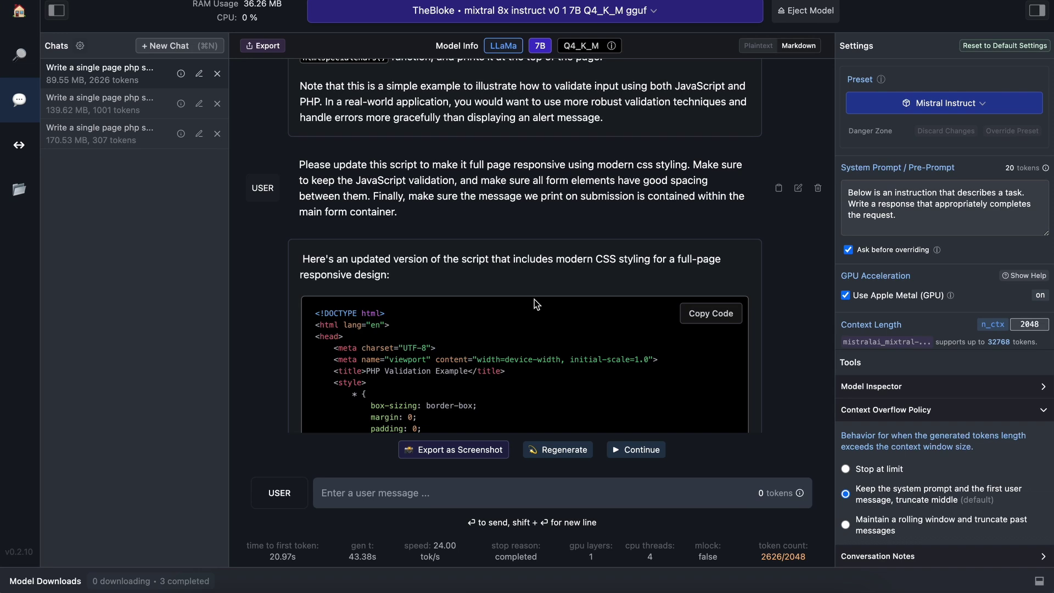
pyautogui.scroll(-8, 535, 299)
pyautogui.scroll(-4, 534, 299)
pyautogui.scroll(-5, 535, 299)
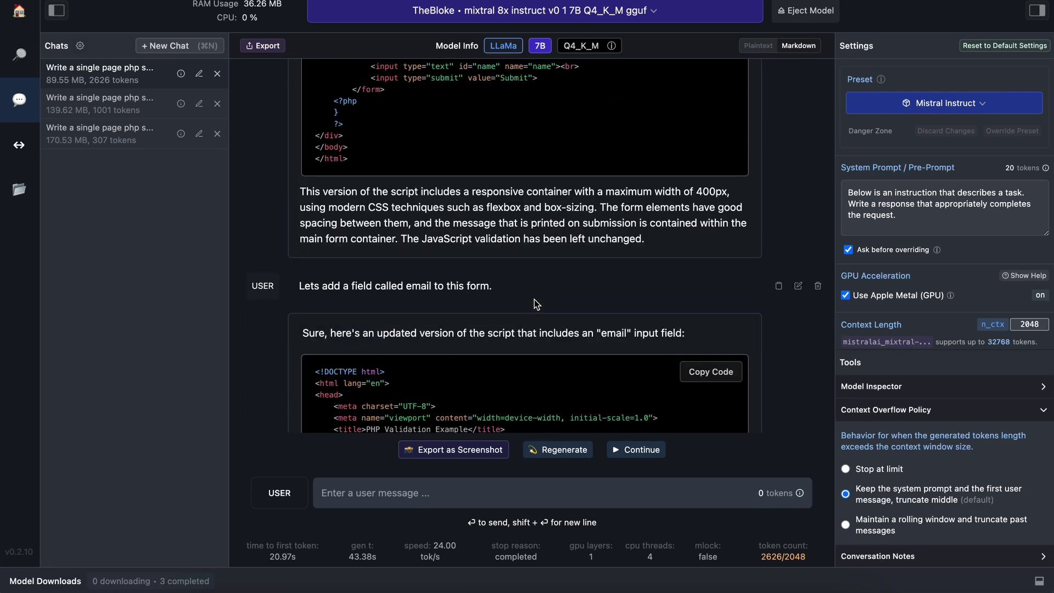
pyautogui.scroll(-2, 535, 300)
pyautogui.moveTo(494, 275); pyautogui.dragTo(307, 275)
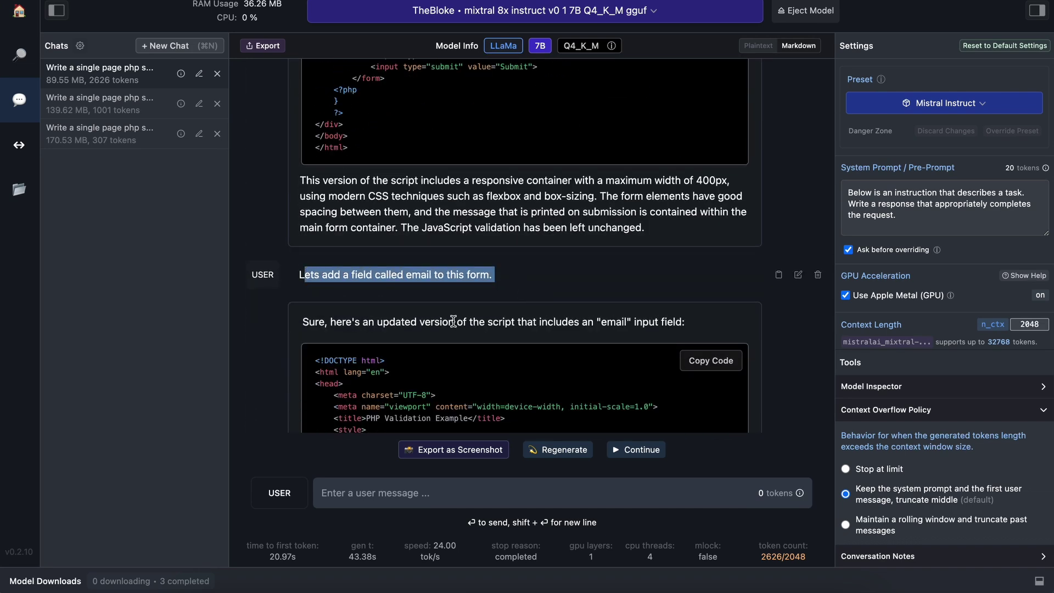
pyautogui.click(711, 360)
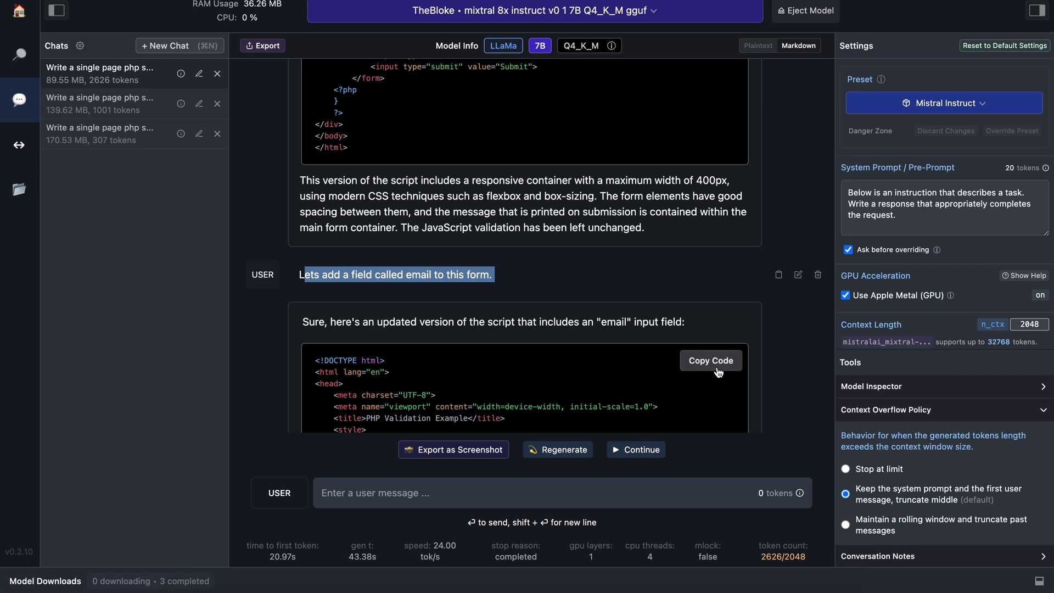
# Replace example.php's code with the email version and inspect its email regex
pyautogui.hotkey('ctrl', 'Up')
pyautogui.click(522, 169)
pyautogui.hotkey('ctrl', 'a')
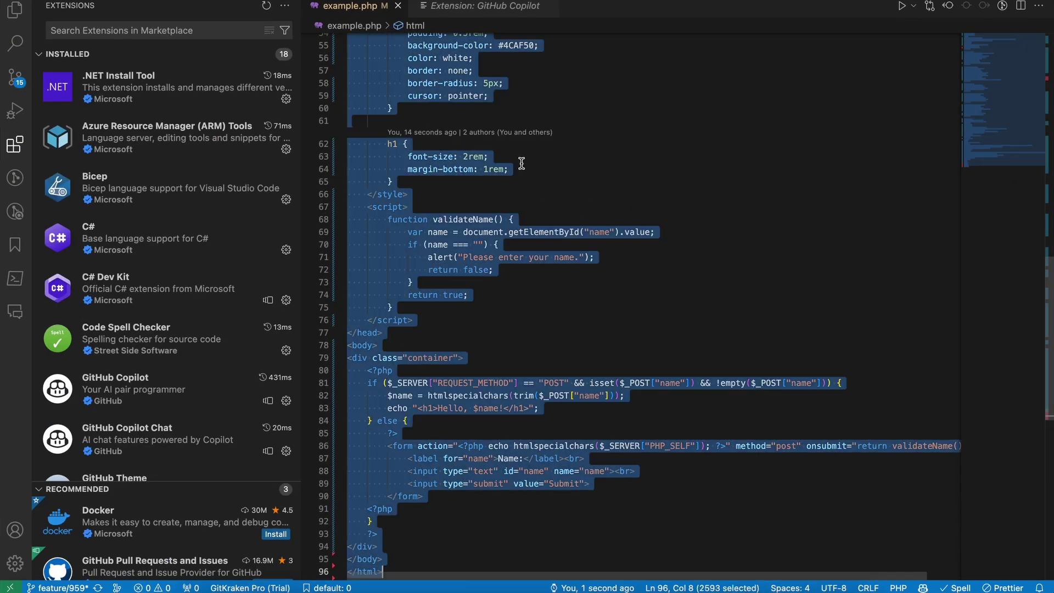
pyautogui.hotkey('ctrl', 'v')
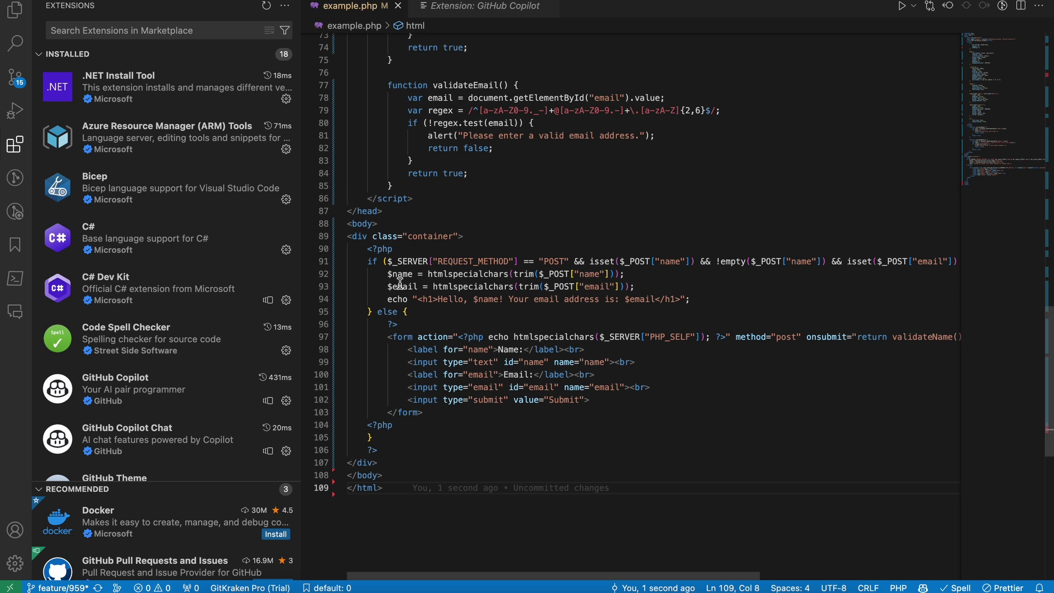
pyautogui.moveTo(387, 284); pyautogui.dragTo(626, 273)
pyautogui.scroll(3, 531, 278)
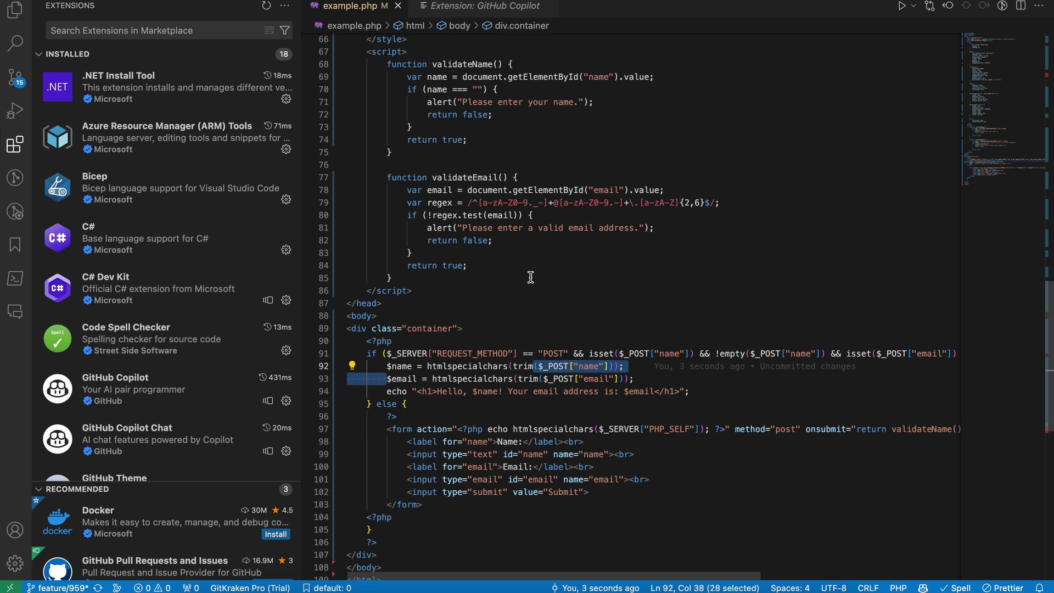
pyautogui.moveTo(429, 203); pyautogui.dragTo(554, 203)
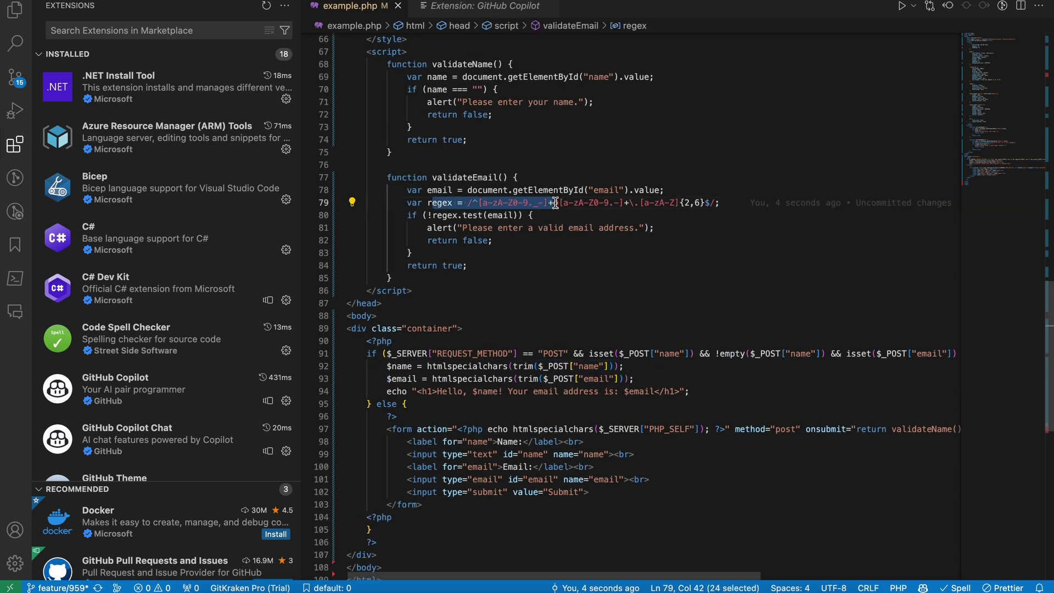
pyautogui.hotkey('ctrl', 'Up')
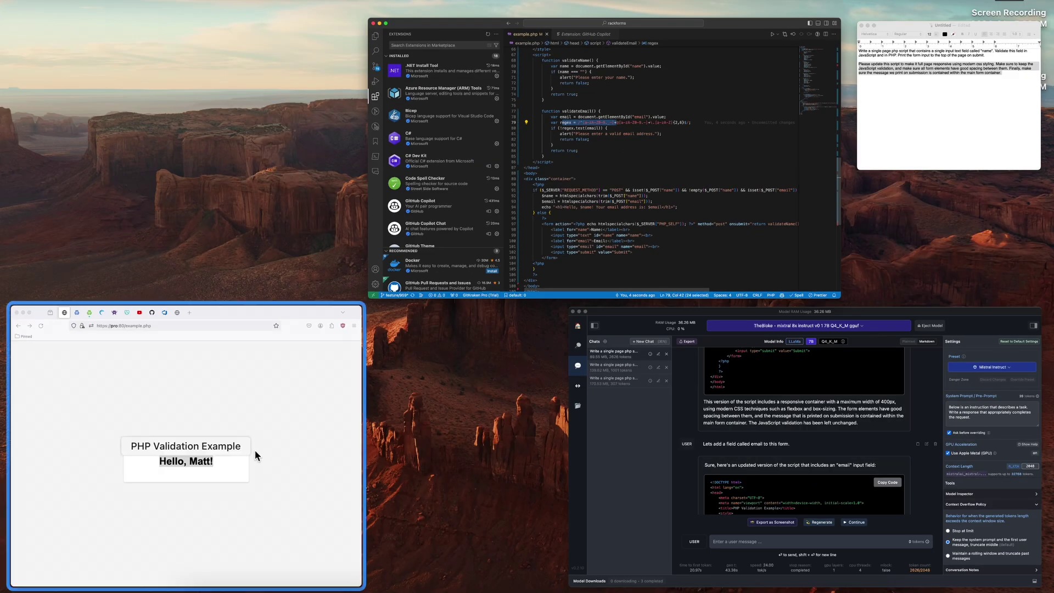
pyautogui.click(256, 455)
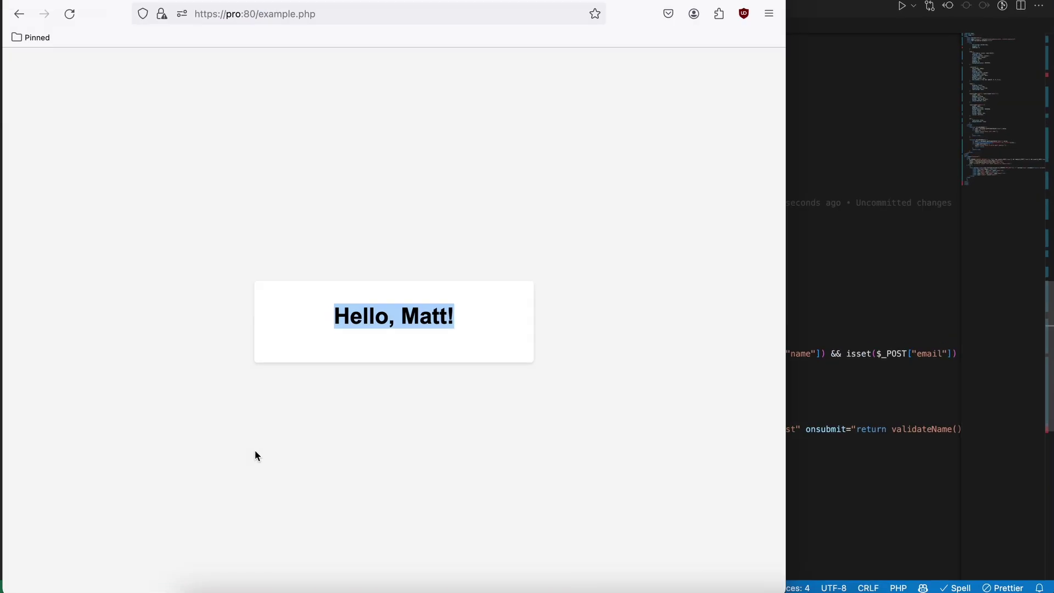
# Reload the form and submit only a name to trigger the invalid email alert
pyautogui.click(338, 13)
pyautogui.press('Return')
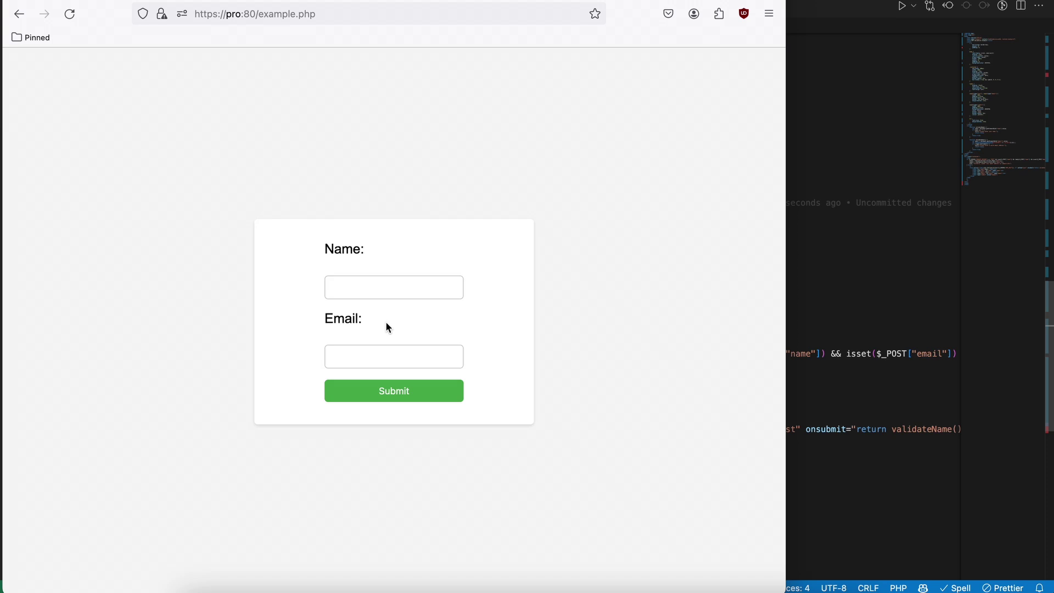
pyautogui.click(388, 287)
pyautogui.write('Matt')
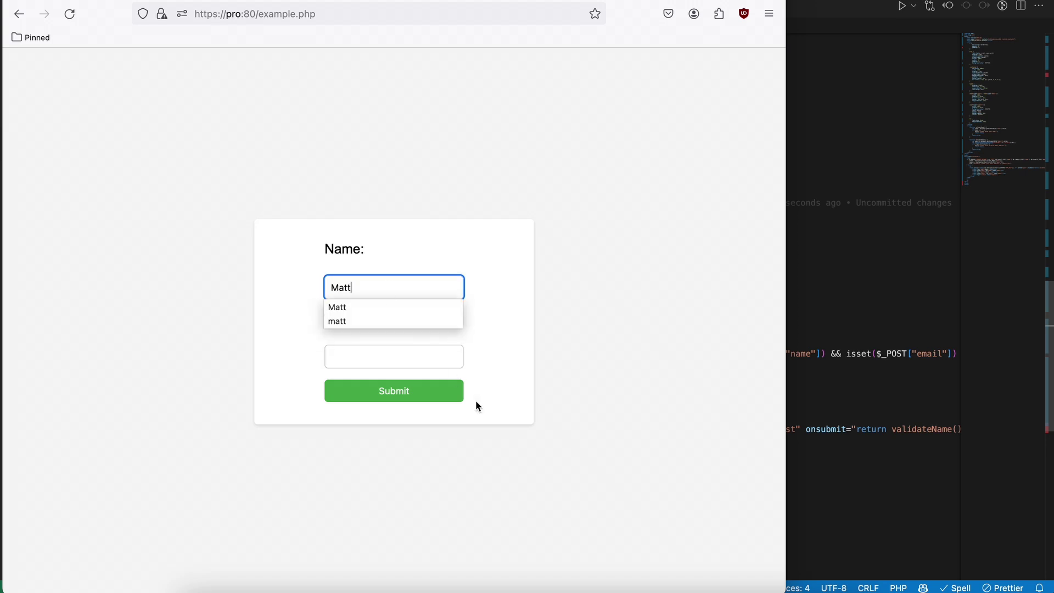
pyautogui.click(420, 396)
pyautogui.click(499, 344)
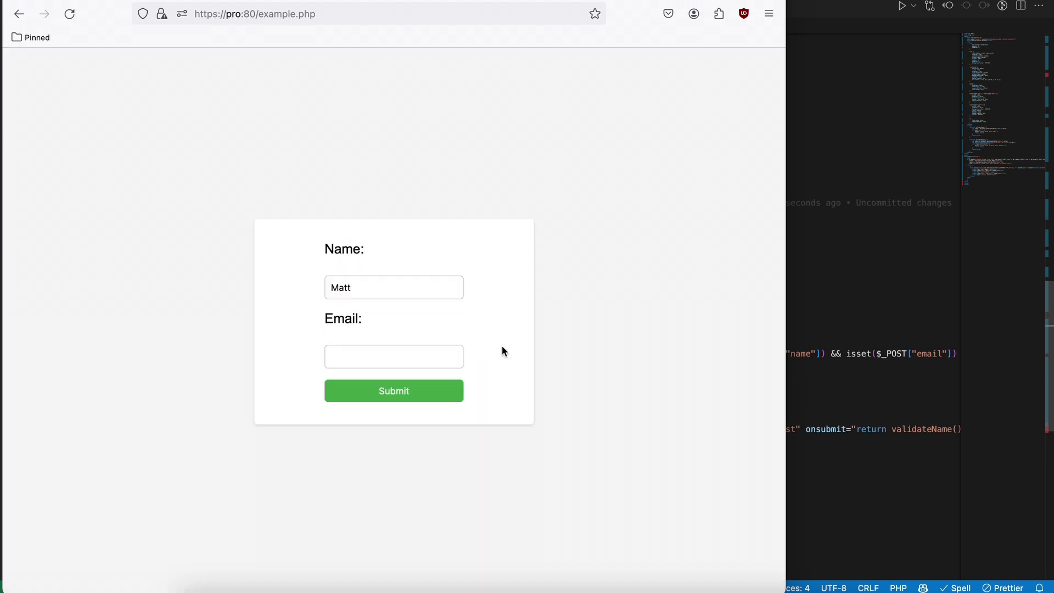
# Submit an incomplete email, then a full one, so the greeting echoes the address
pyautogui.click(394, 356)
pyautogui.write('m@')
pyautogui.click(411, 389)
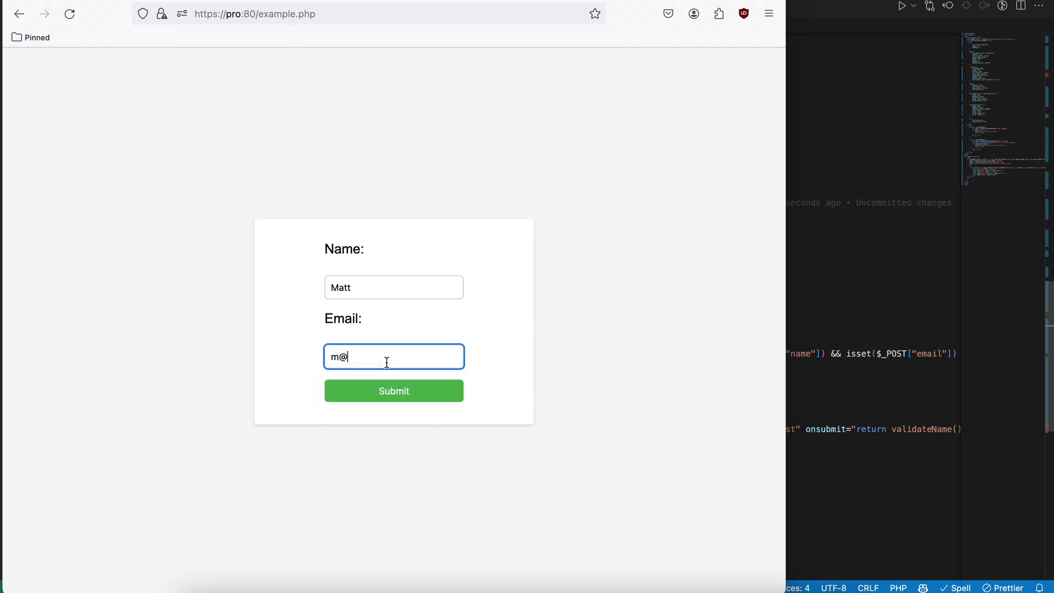
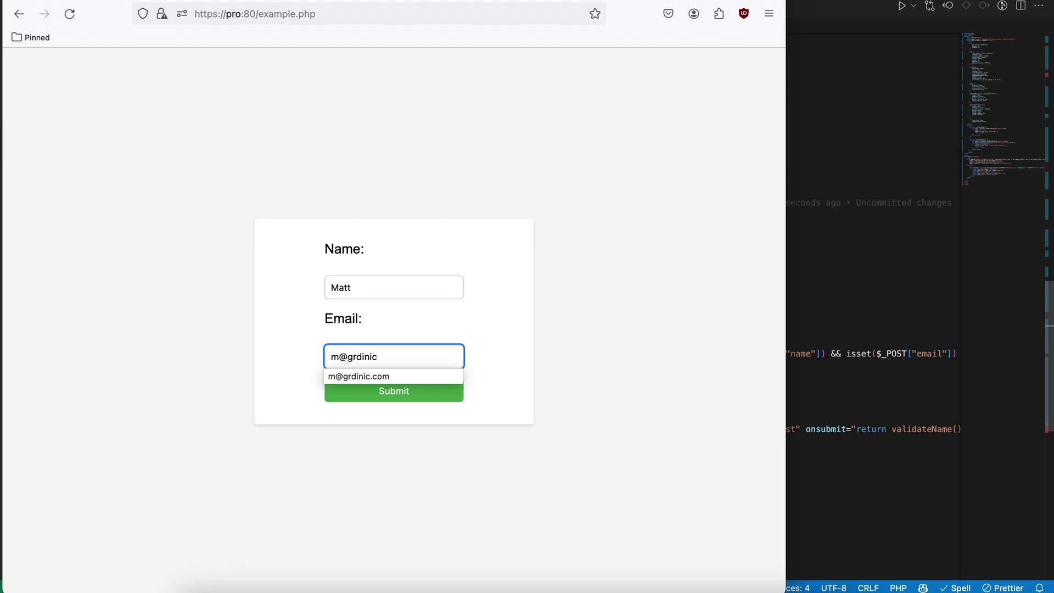
pyautogui.click(406, 391)
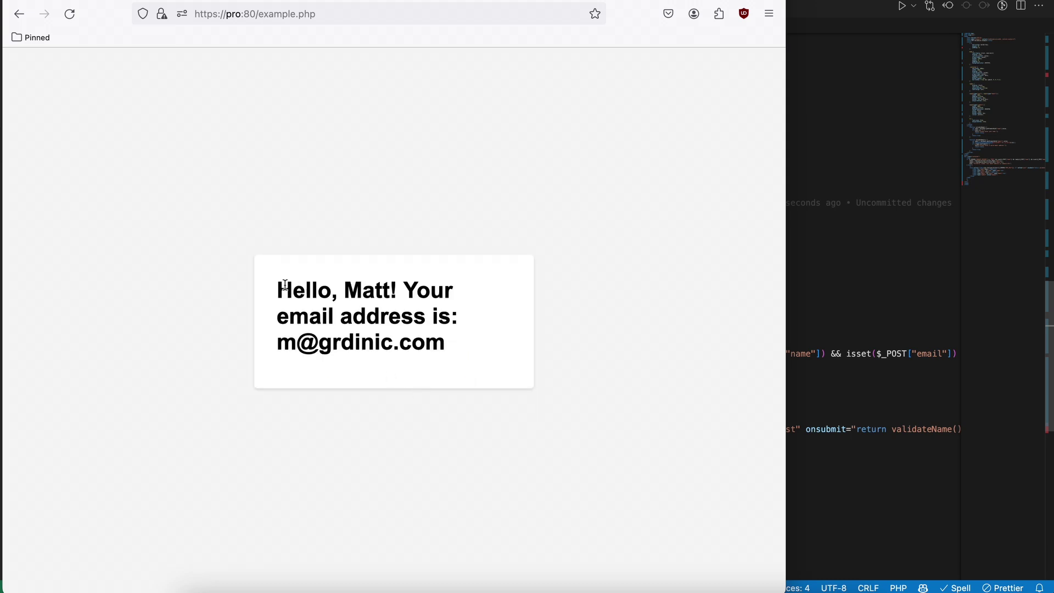
pyautogui.moveTo(278, 288)
pyautogui.mouseDown()
pyautogui.moveTo(412, 319)
pyautogui.moveTo(455, 352)
pyautogui.mouseUp()
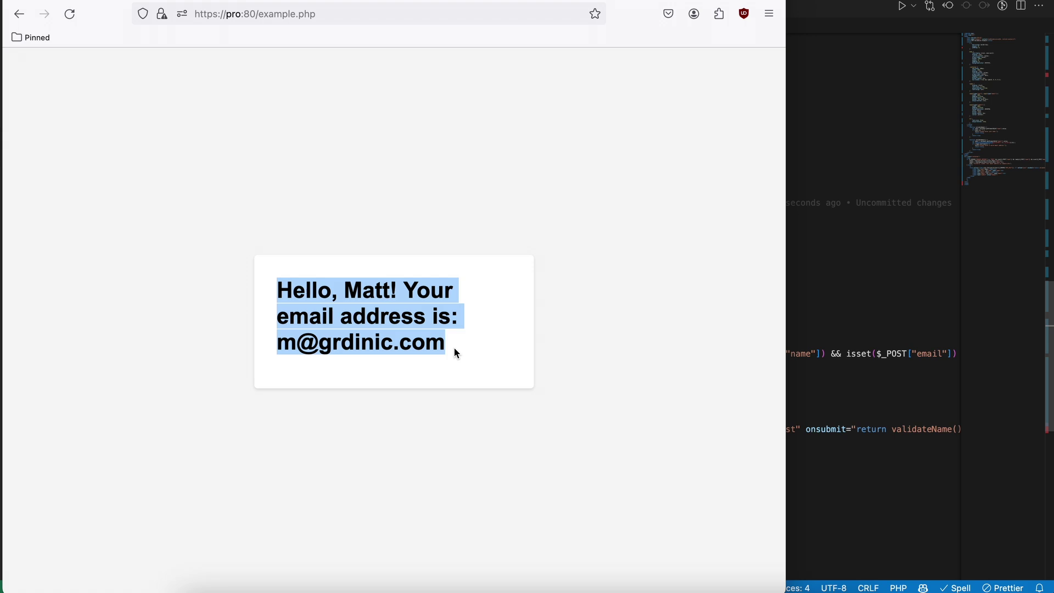